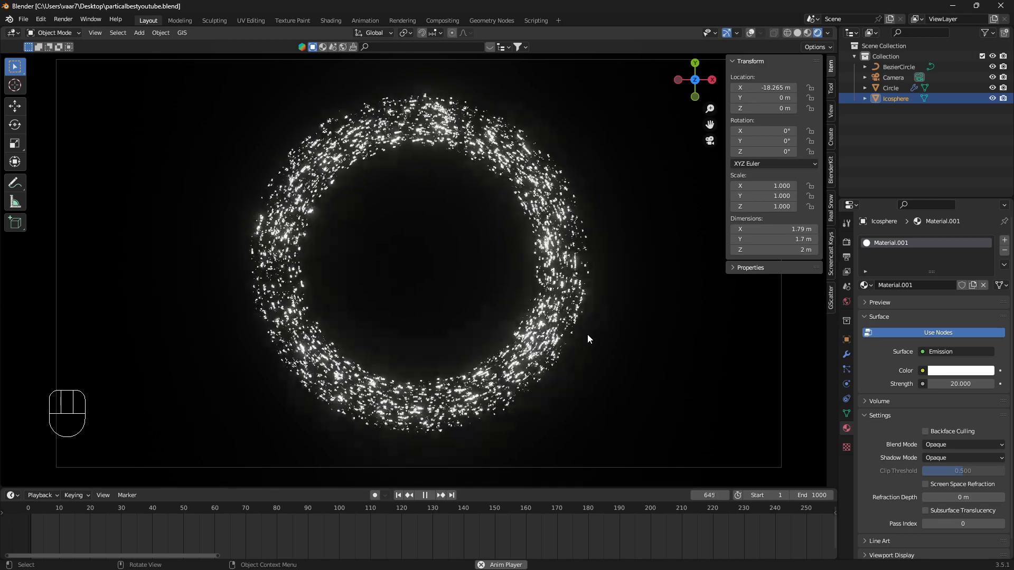
Start a new file with the default scene and delete all of its objects.
click(23, 19)
mouse_move(31, 30)
click(141, 31)
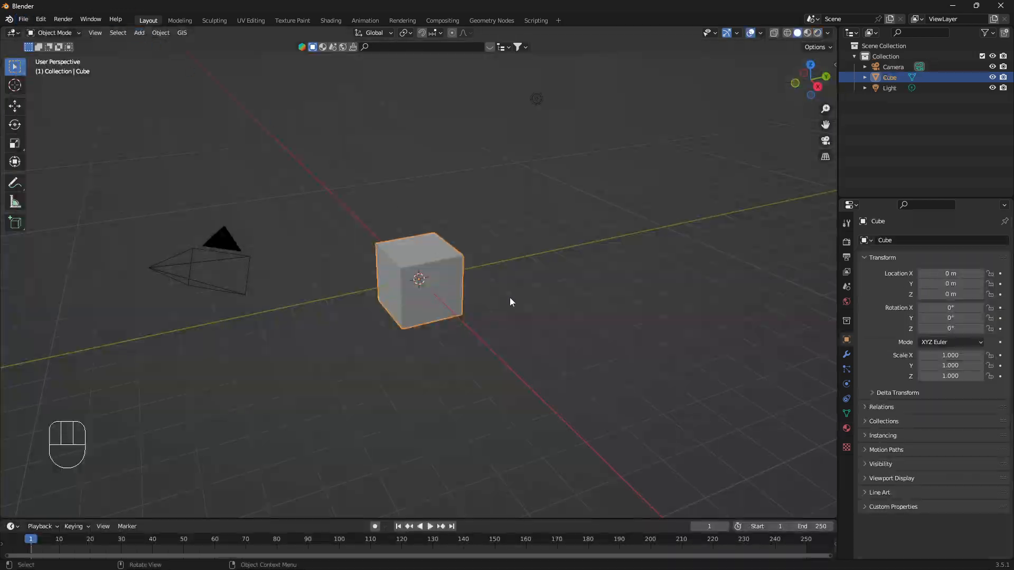
key(a)
key(x)
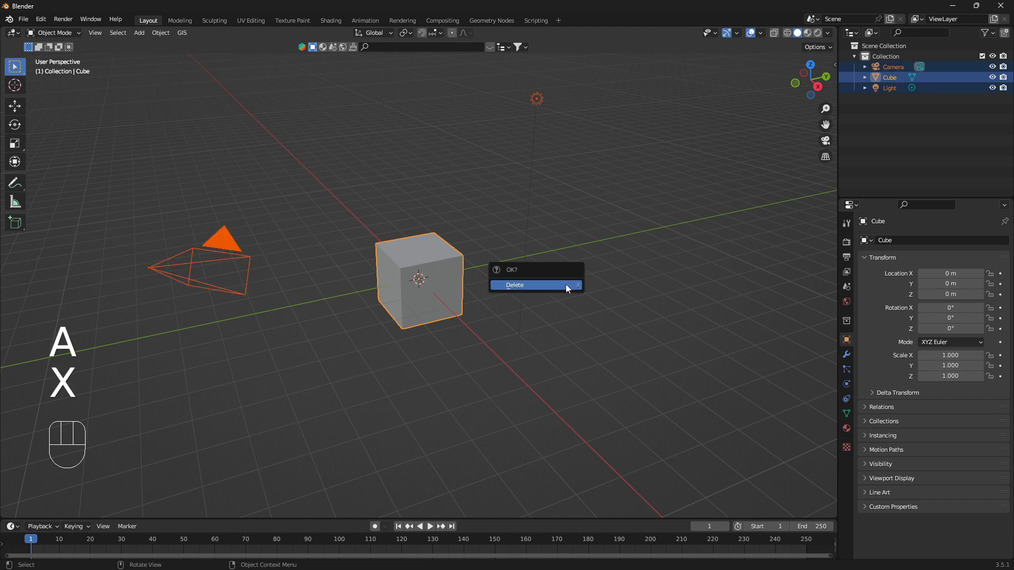
click(567, 287)
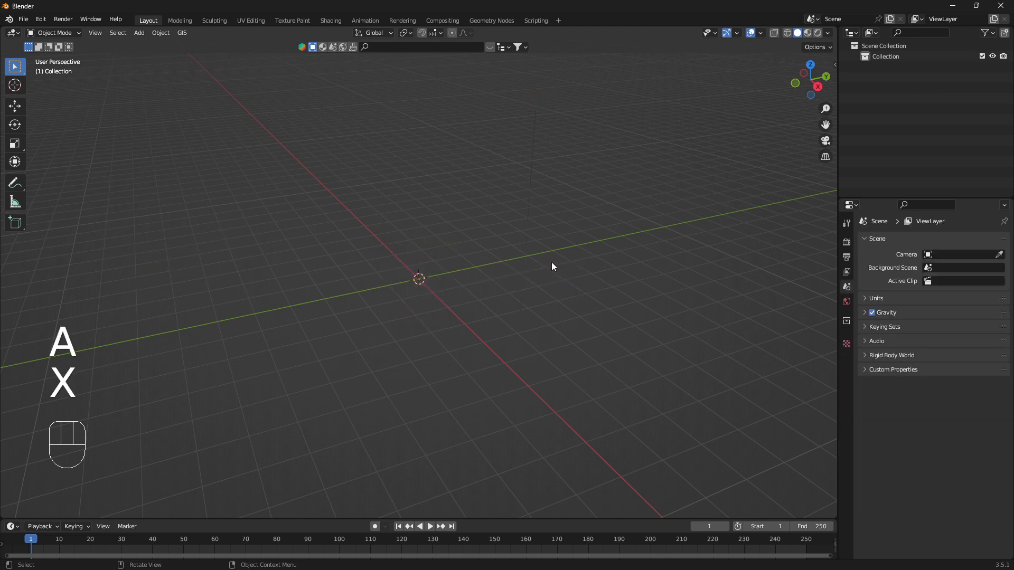
Add a Bezier circle curve at the origin and scale it up to about 6.65.
key(shift+a)
mouse_move(552, 260)
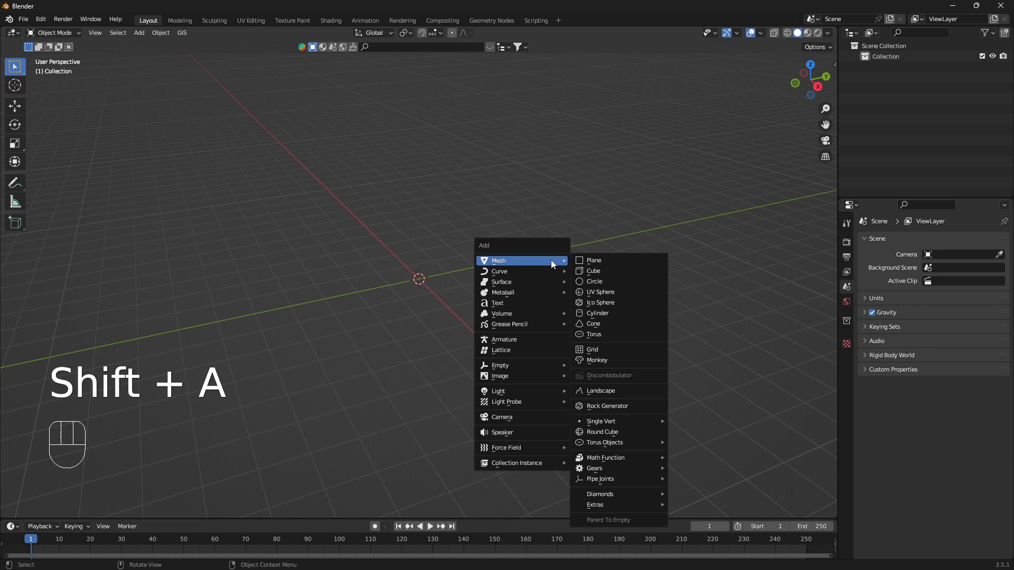
mouse_move(508, 270)
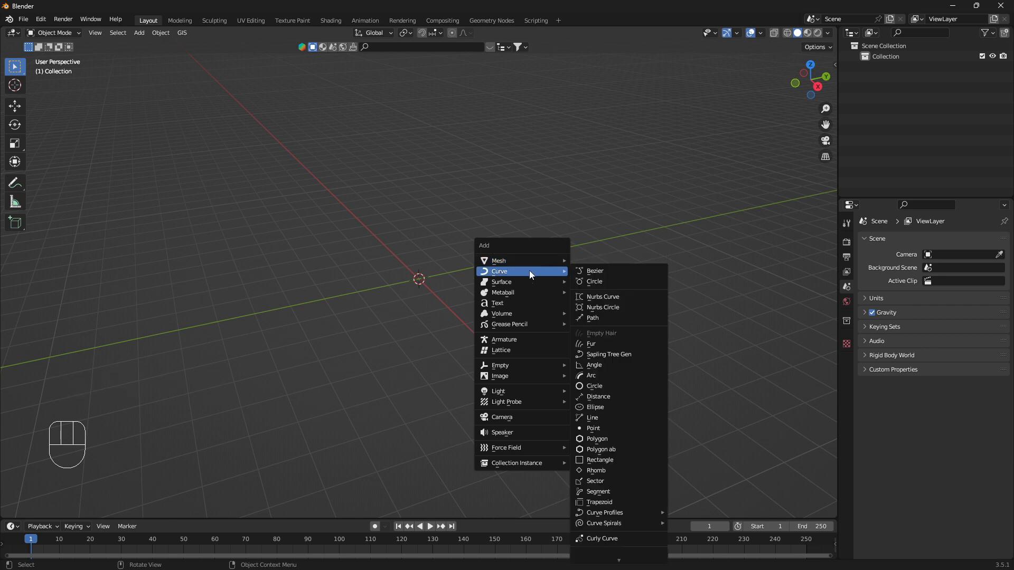
click(595, 282)
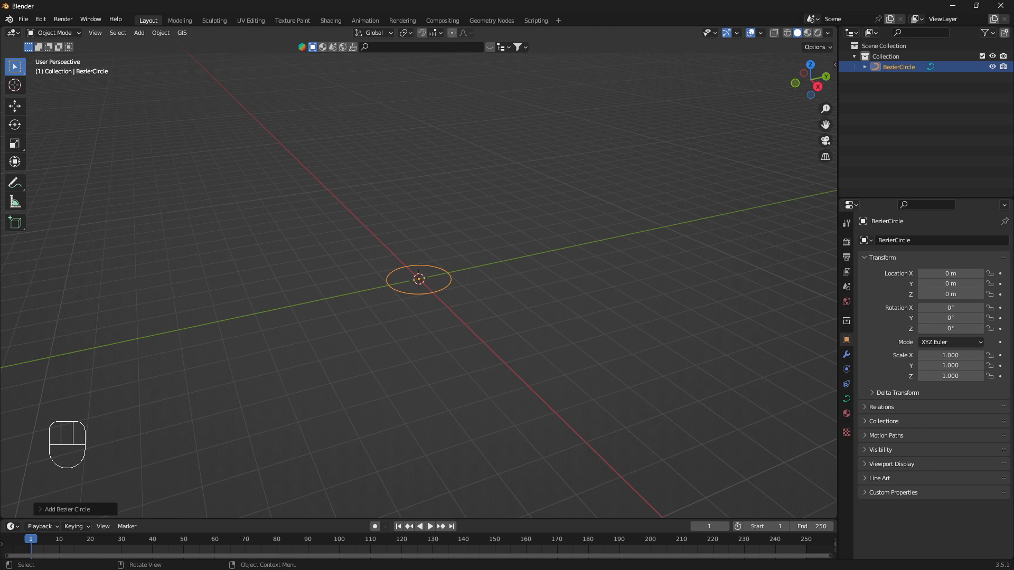
key(s)
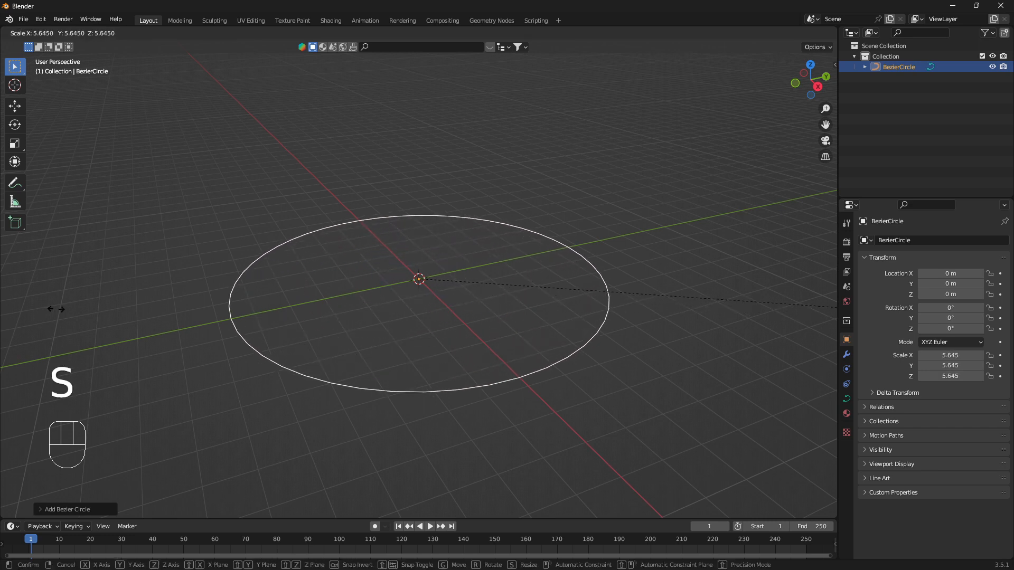
click(138, 300)
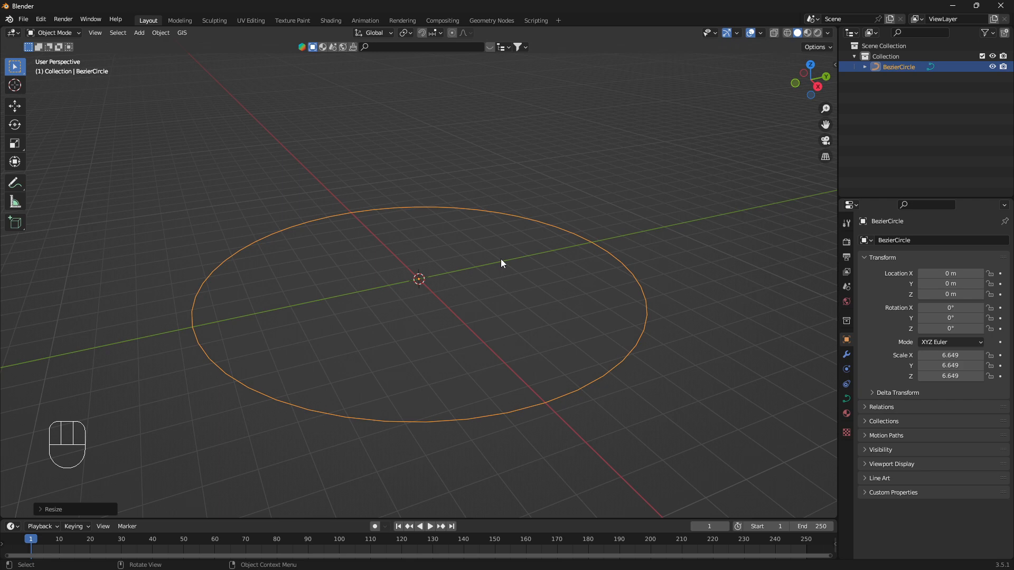
Add a mesh circle at the center of the Bezier circle and scale it to about 2.05.
key(KP_7)
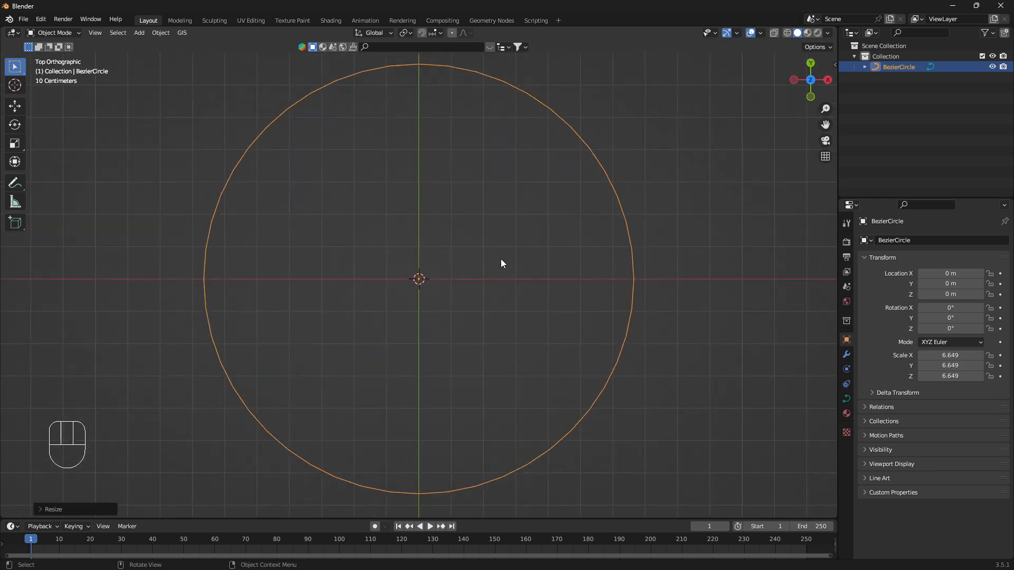
key(shift+a)
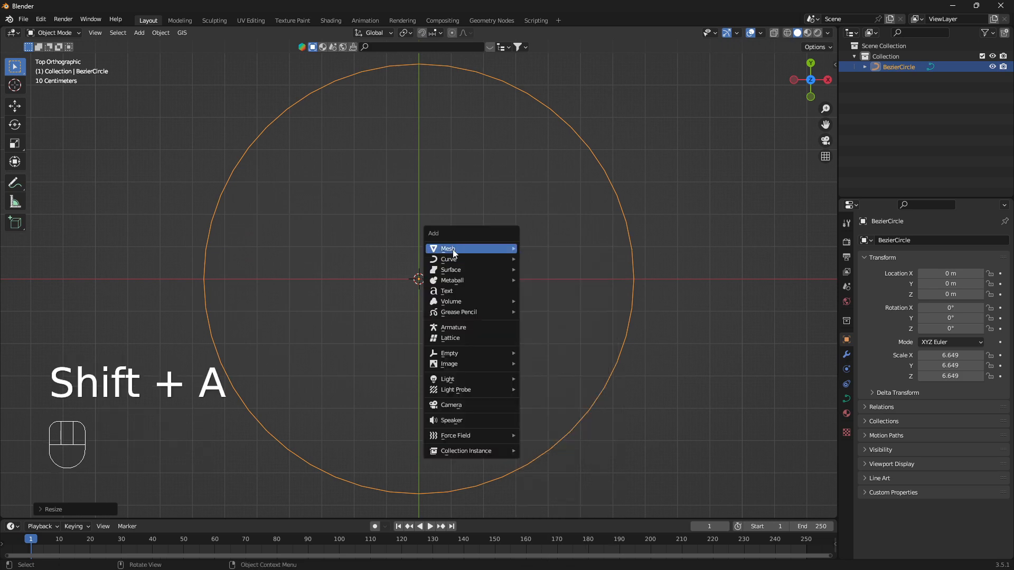
mouse_move(457, 249)
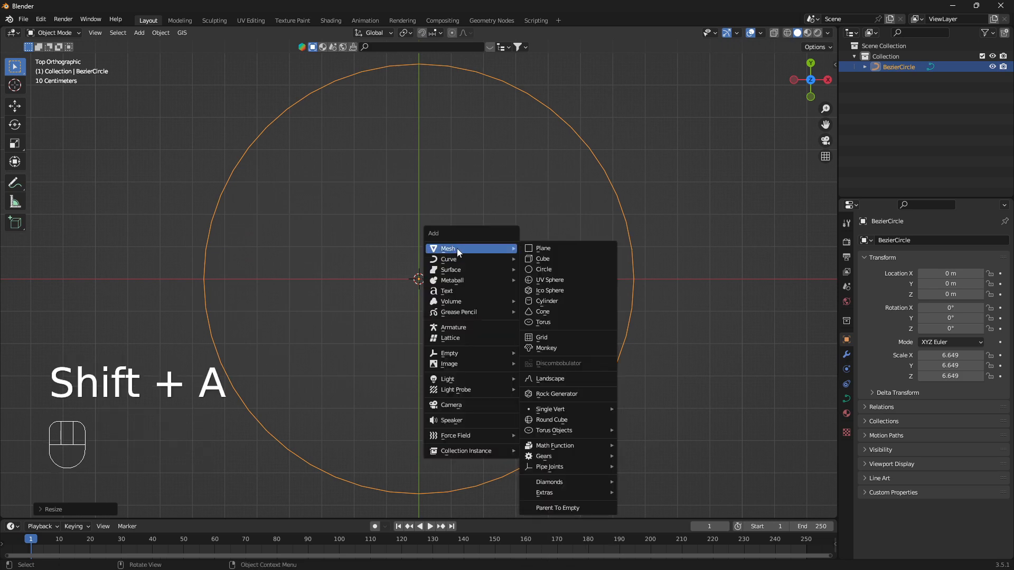
click(553, 269)
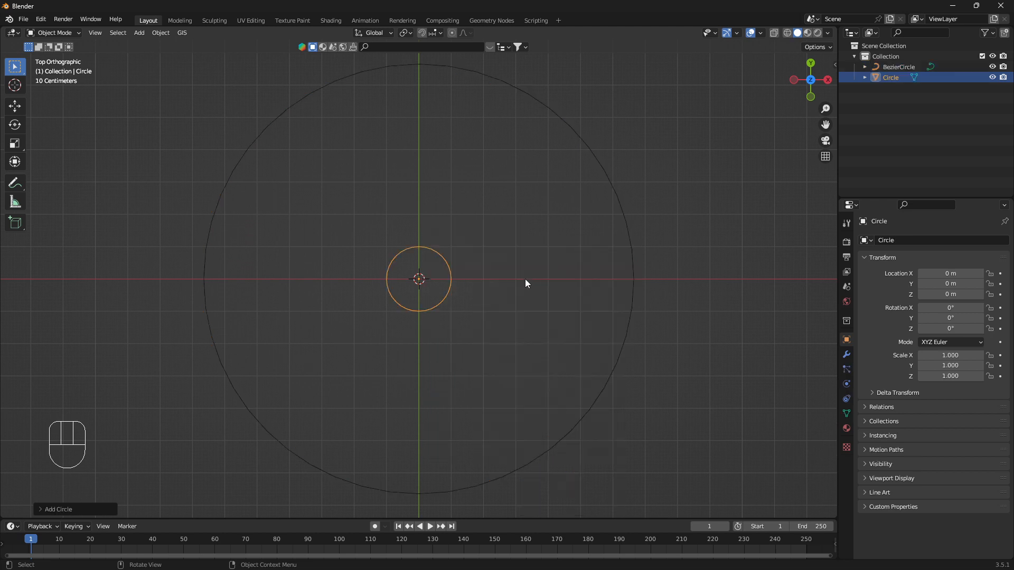
key(s)
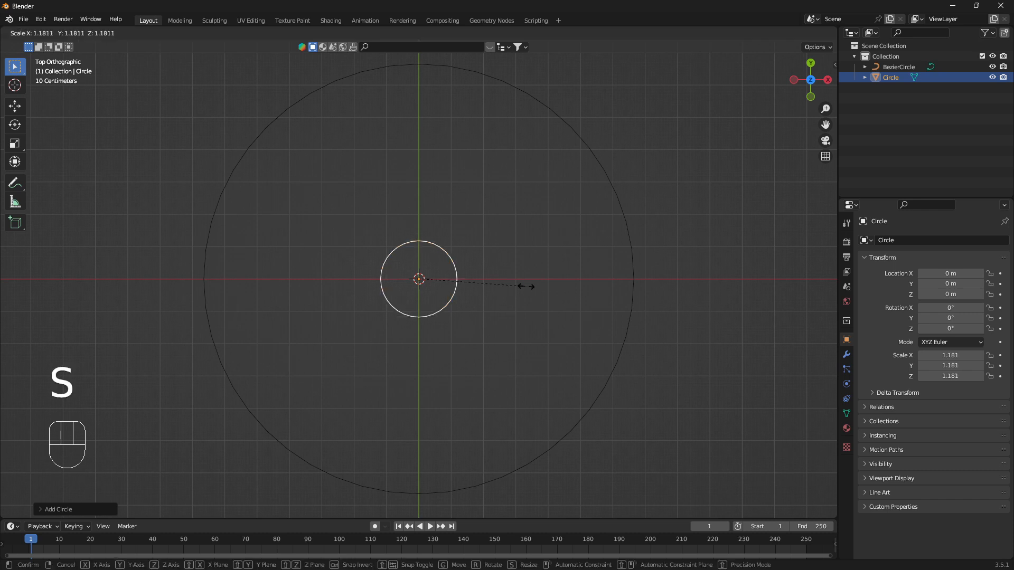
click(604, 282)
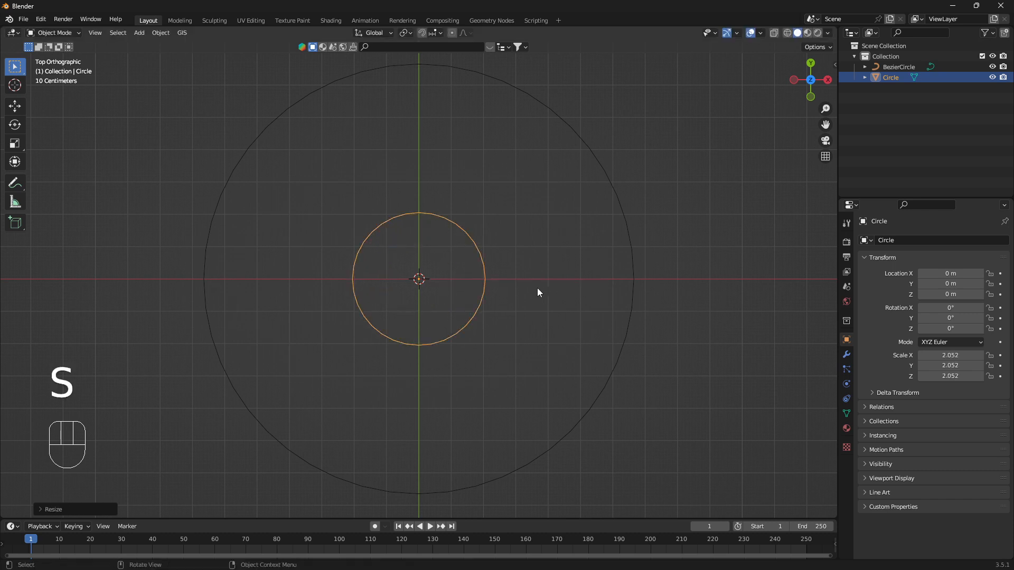
Fill the mesh circle with a face to make it a solid disc.
key(Tab)
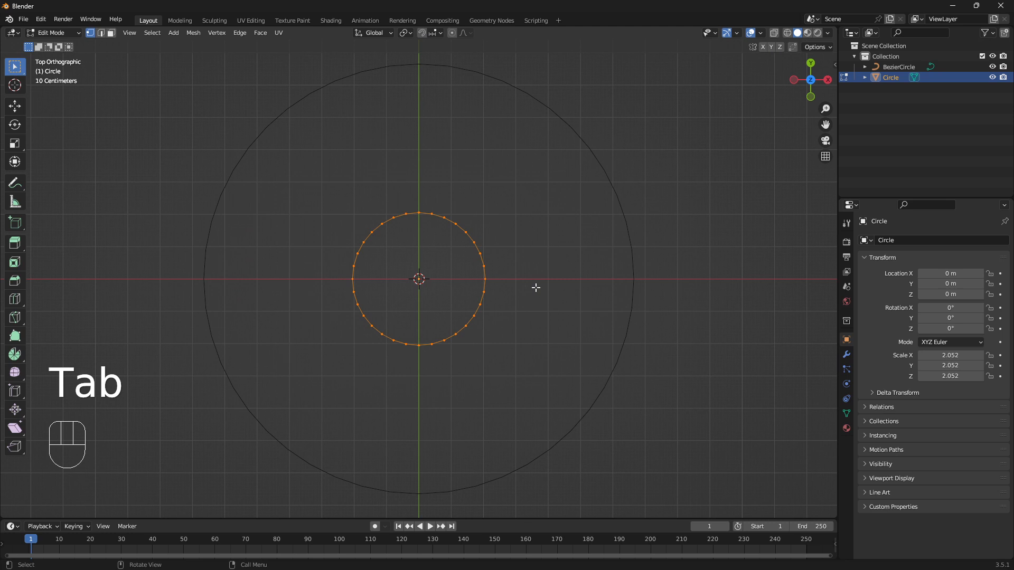
key(f)
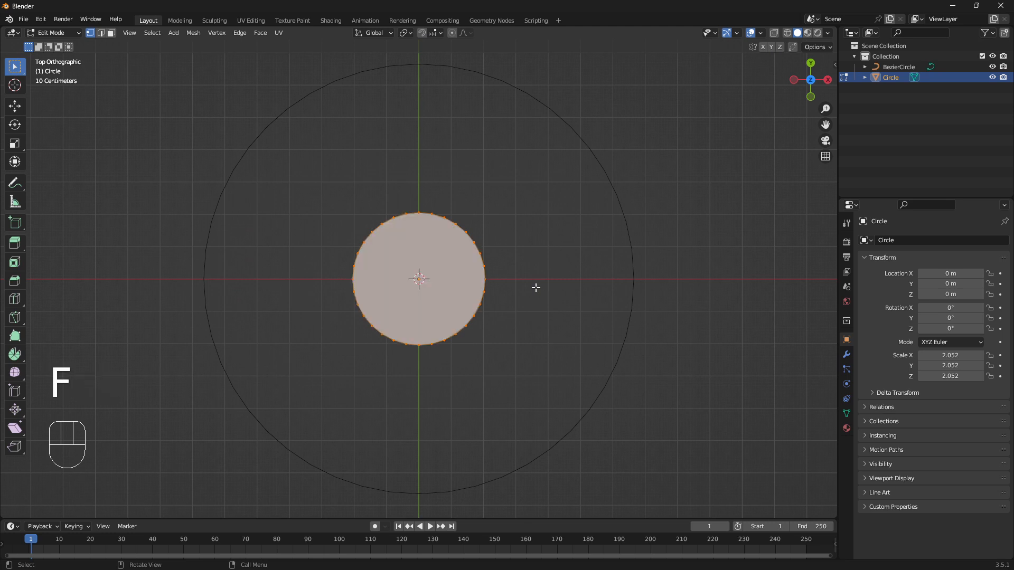
key(Tab)
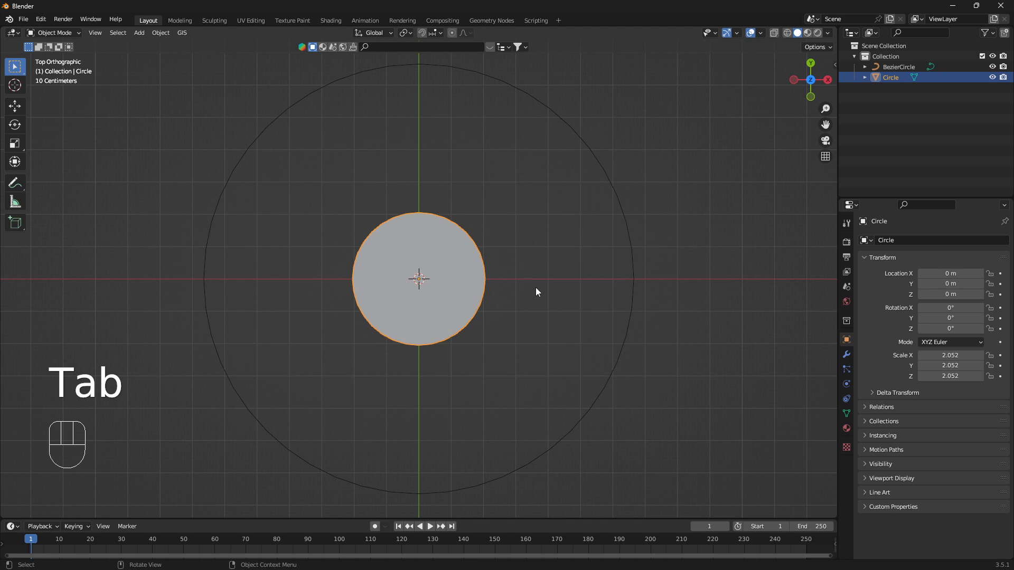
Rotate the disc 90° about X and move it along X to about -6.55 m, onto the Bezier circle's edge.
key(r)
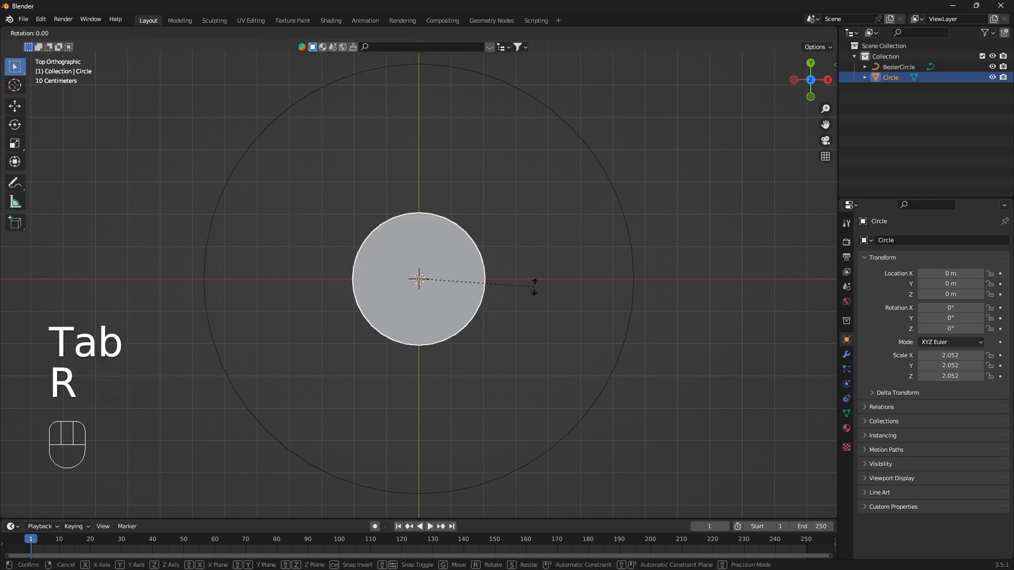
text(x90)
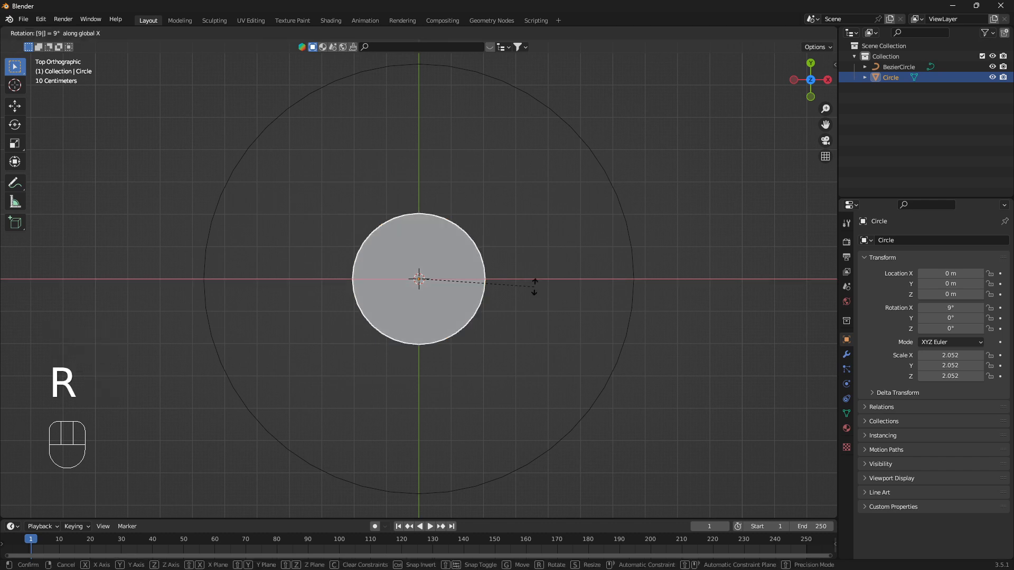
key(Return)
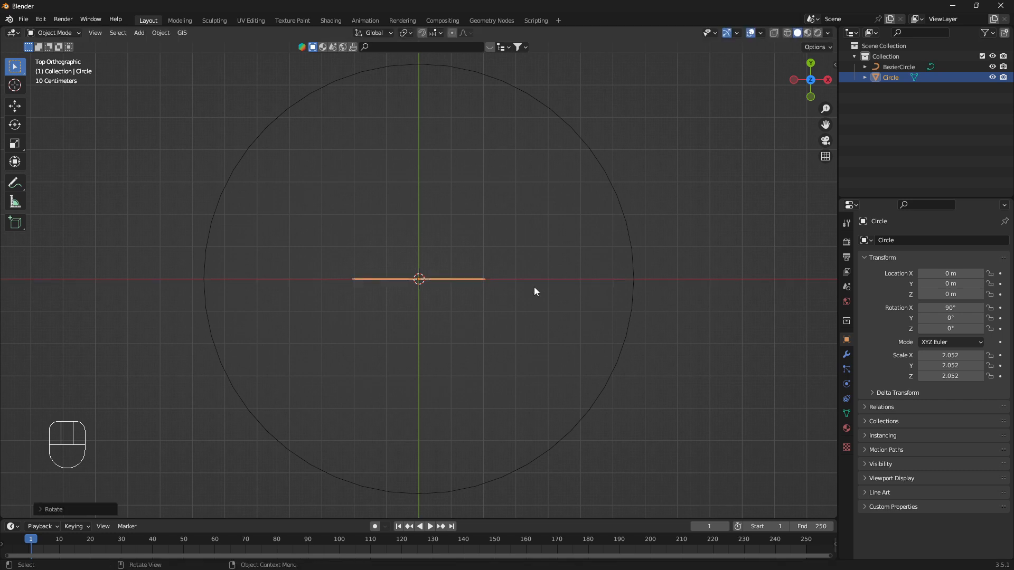
key(g)
key(x)
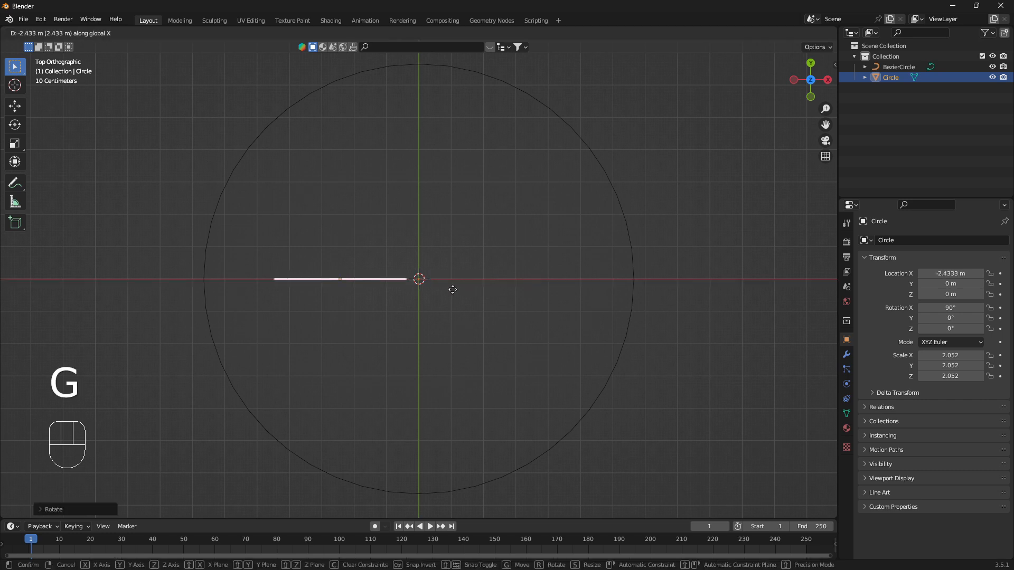
click(322, 289)
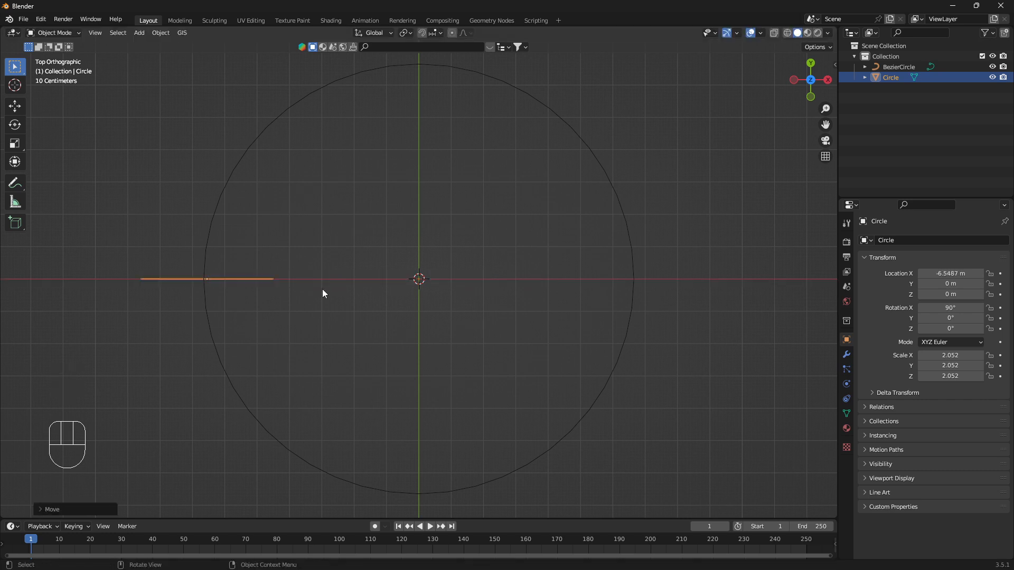
Add an emitter particle system to the upright disc.
middle_drag(322, 289, 376, 204)
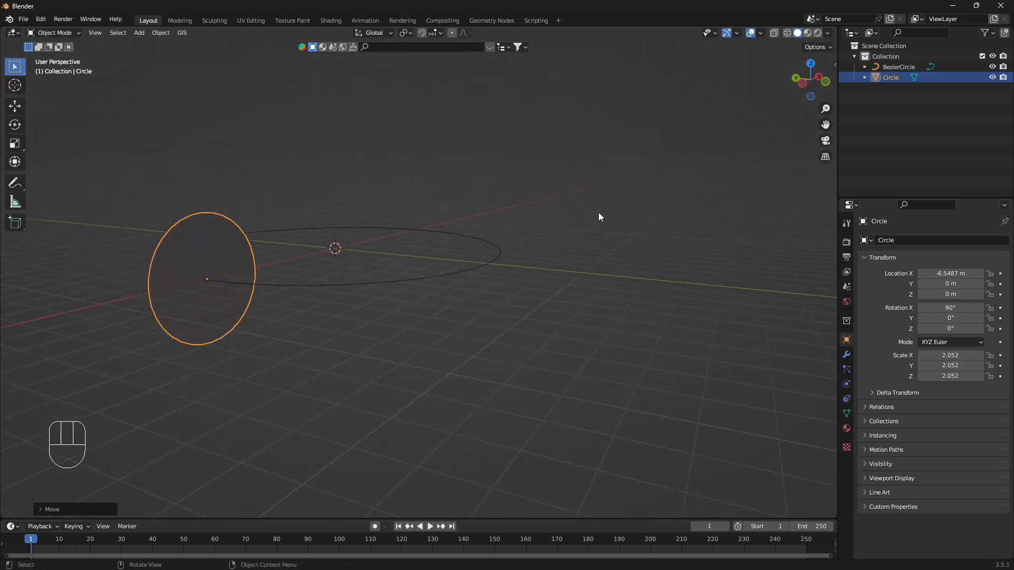
click(846, 369)
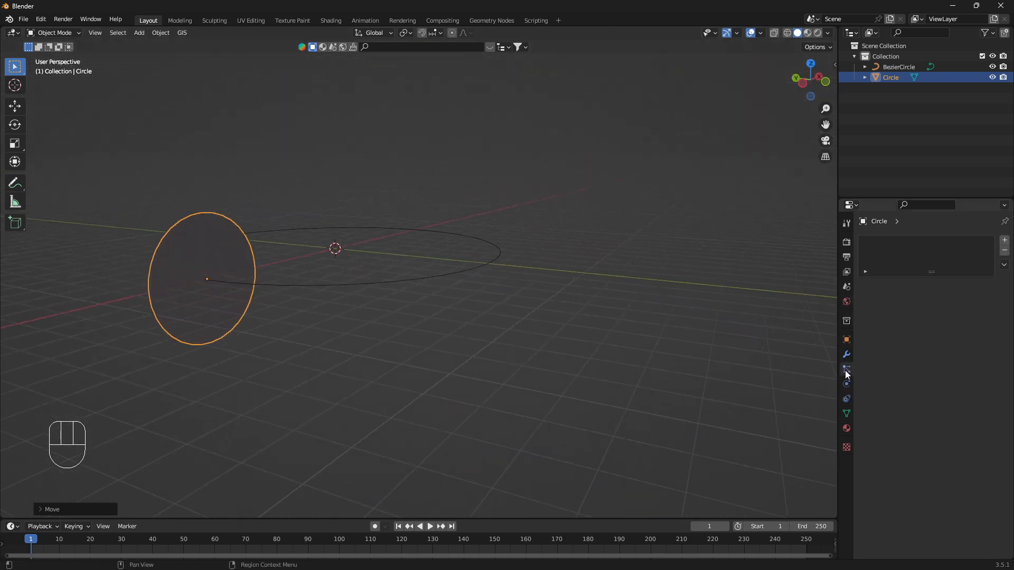
click(1004, 240)
Play the animation to preview the particles emitted from the disc, stop it and return to frame 1.
middle_drag(409, 332, 424, 328)
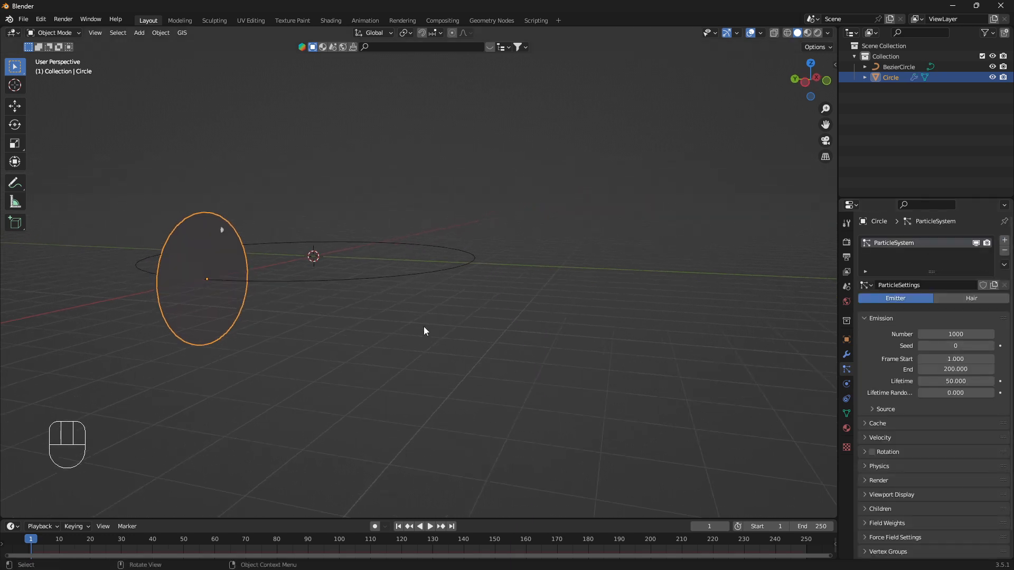
key(space)
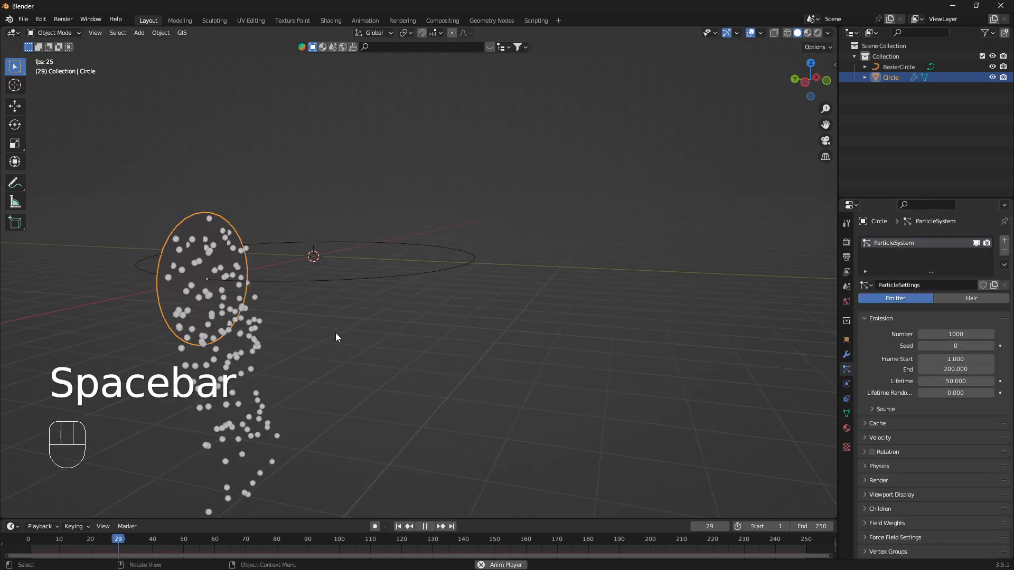
shift+middle_drag(335, 333, 416, 236)
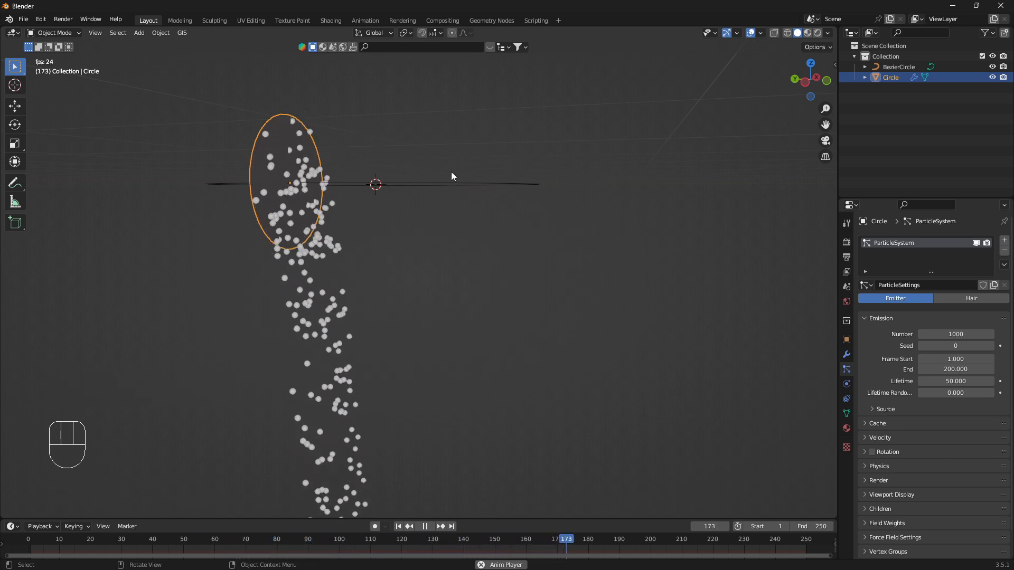
key(KP_0)
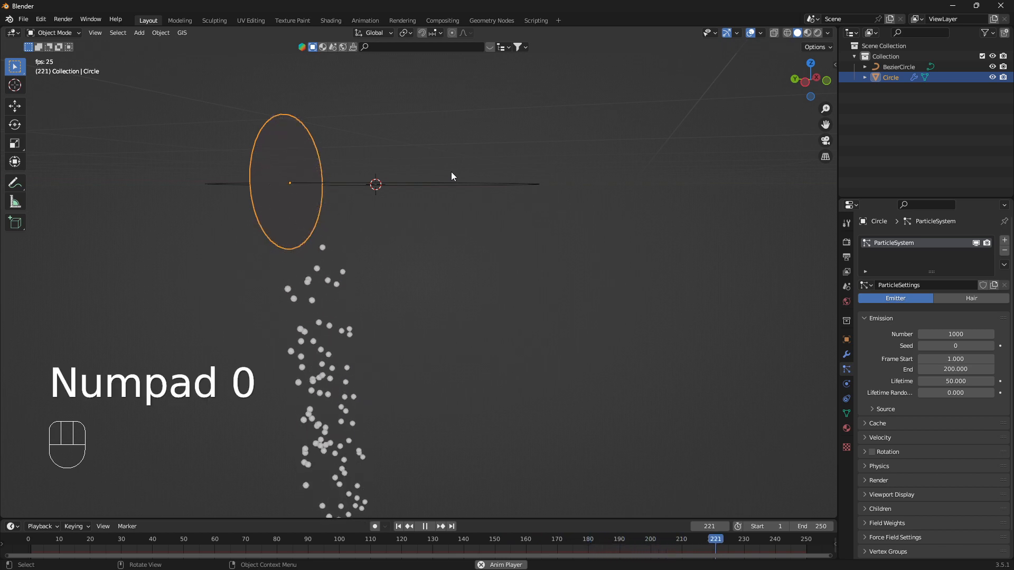
key(KP_7)
scroll(454, 182, down, 2)
shift+middle_drag(482, 210, 465, 226)
key(space)
key(shift+Left)
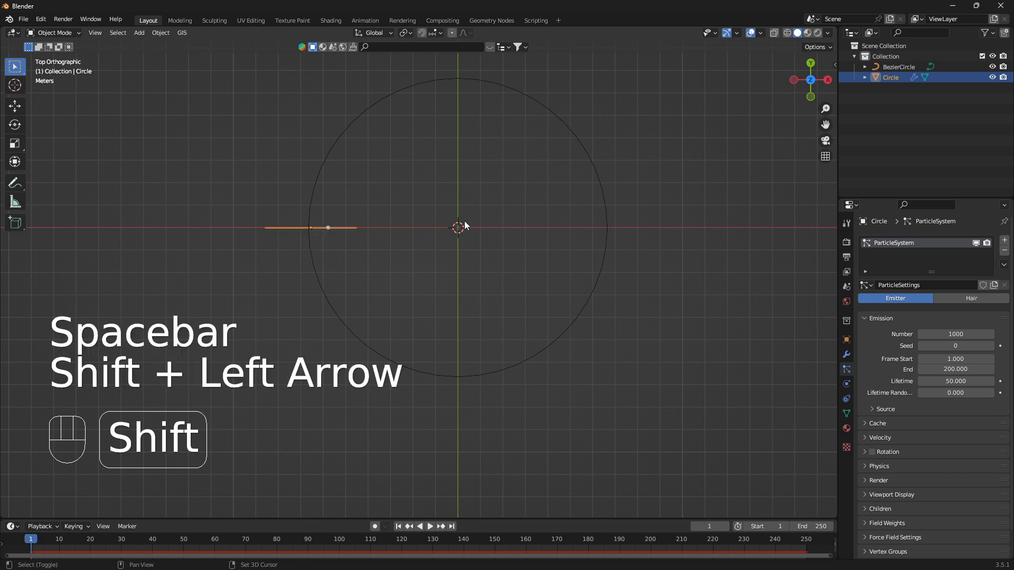
Add a force field to the Bezier circle and set its type to Curve Guide.
scroll(448, 260, up, 4)
scroll(460, 263, down, 2)
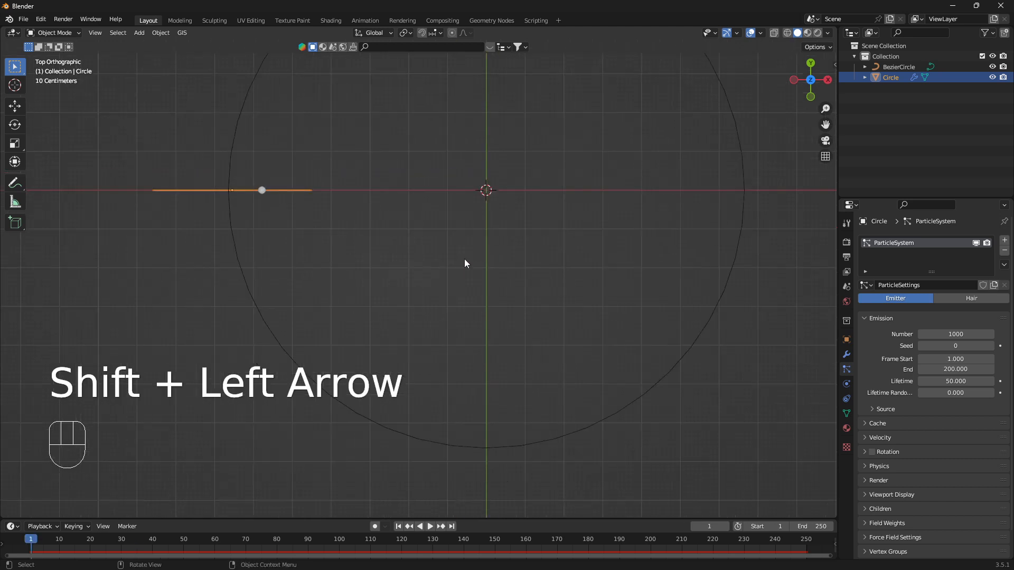
shift+middle_drag(489, 280, 472, 323)
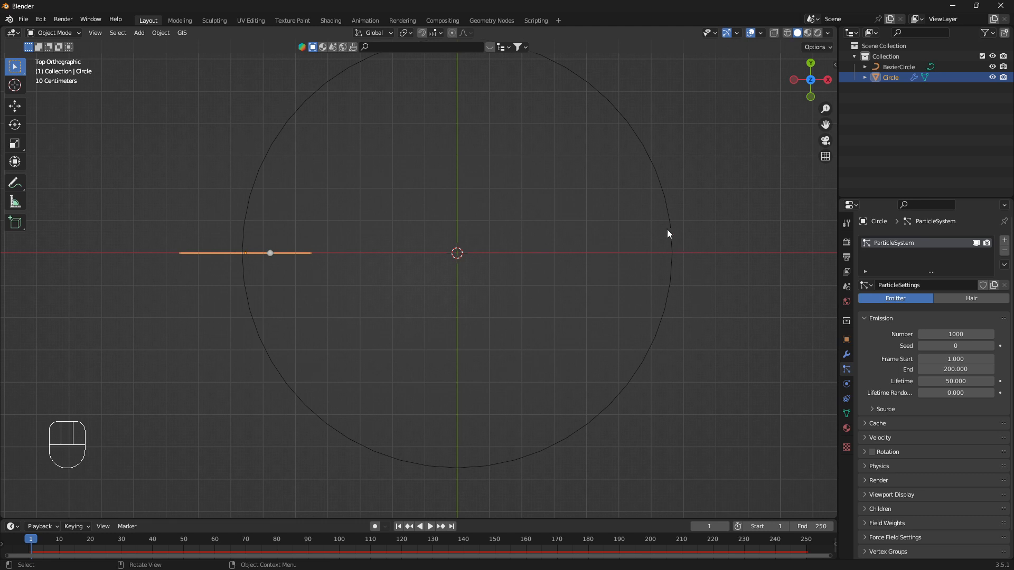
click(668, 211)
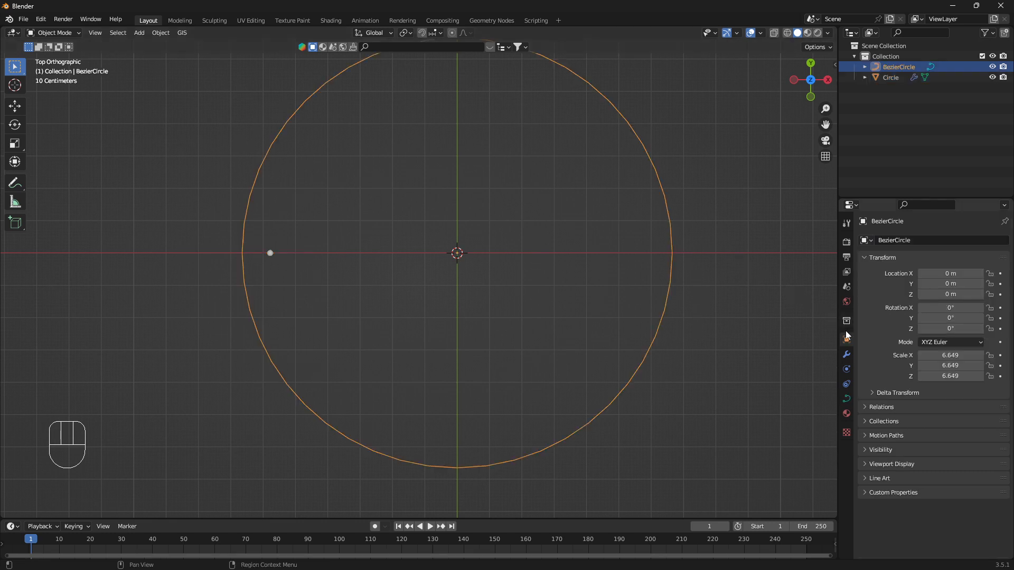
click(849, 369)
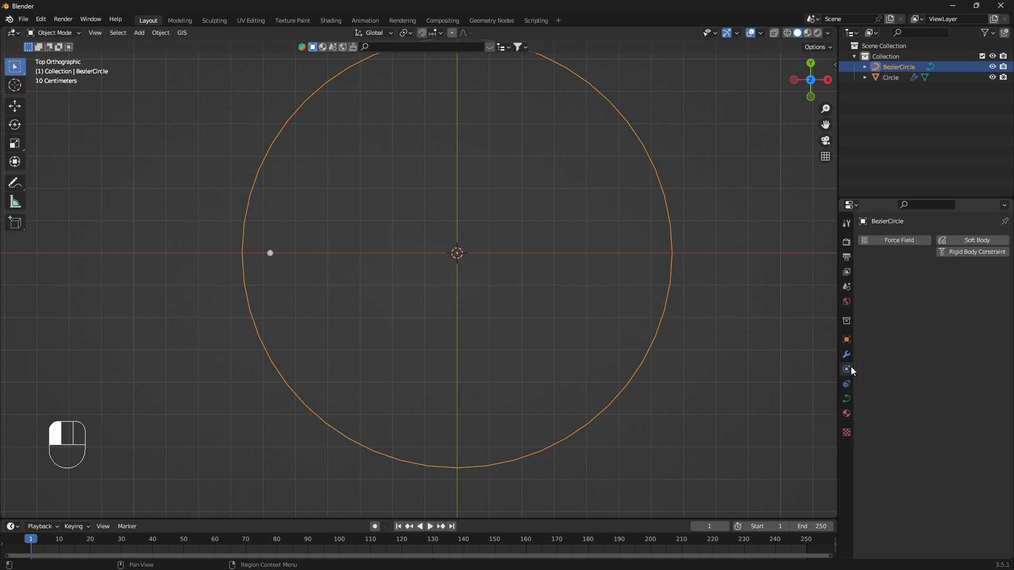
click(897, 241)
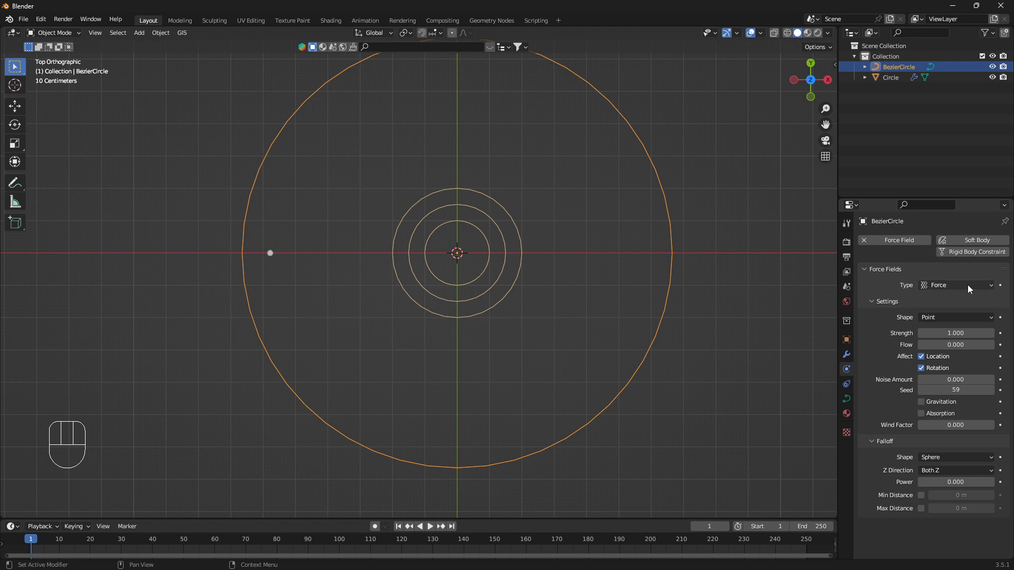
click(992, 286)
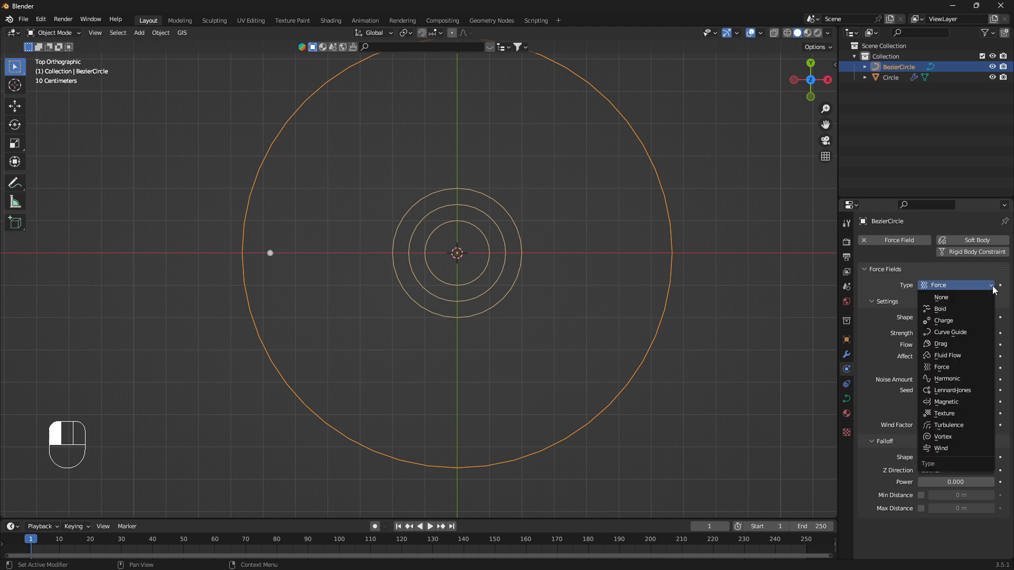
click(966, 332)
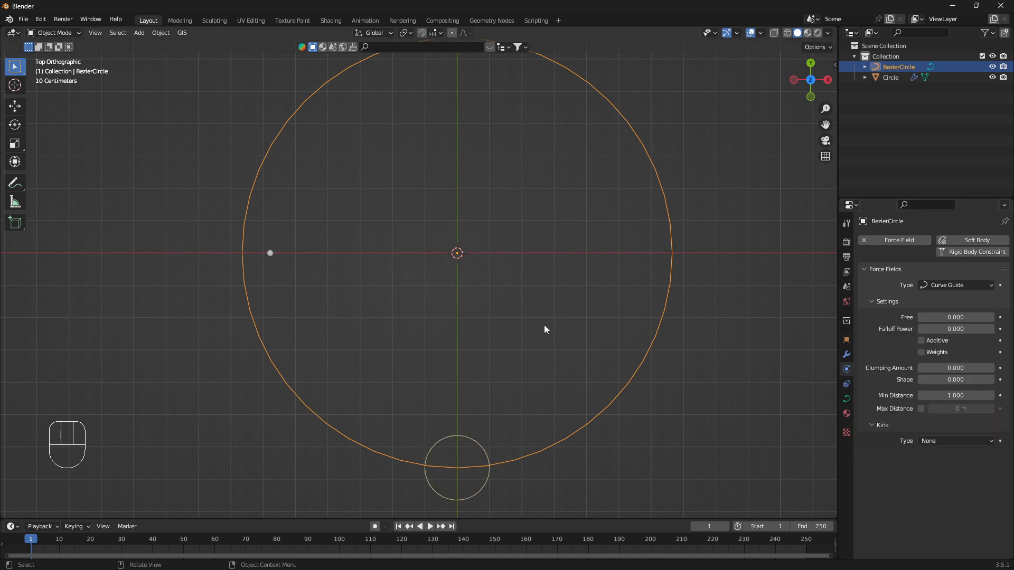
Play the animation to check how the particles follow the Bezier circle, stop it and return to frame 1.
key(space)
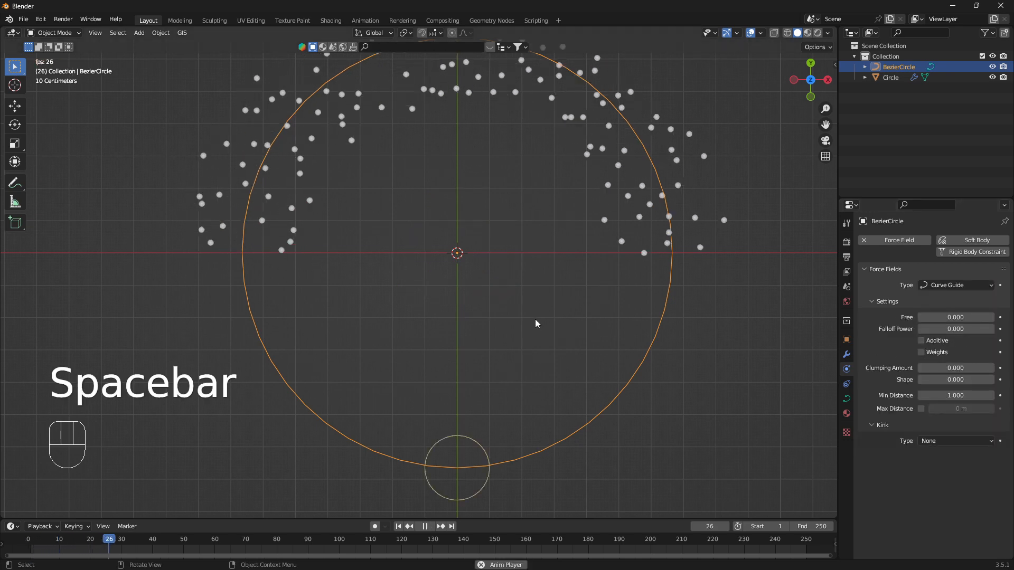
scroll(535, 319, down, 1)
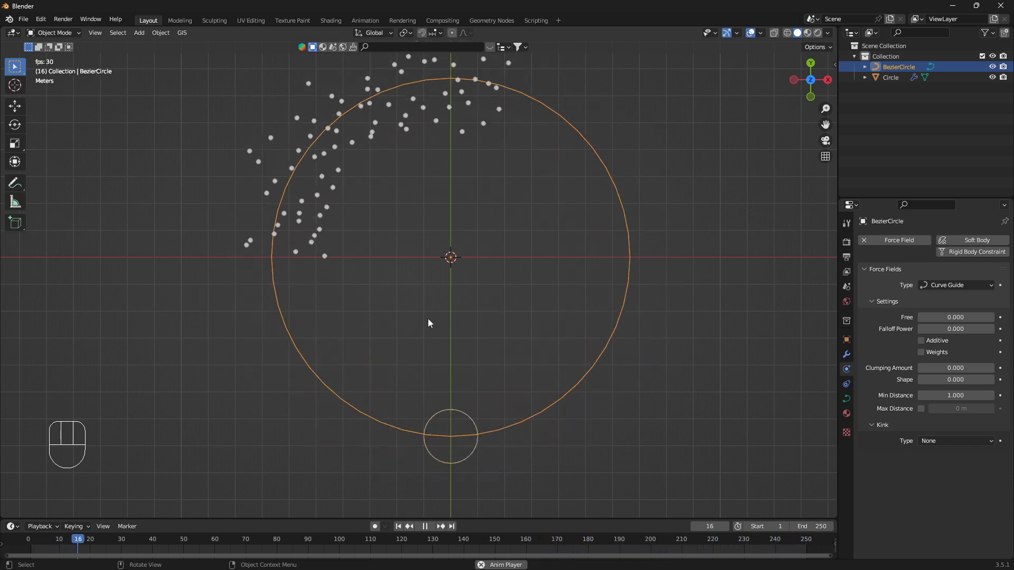
middle_drag(428, 323, 453, 258)
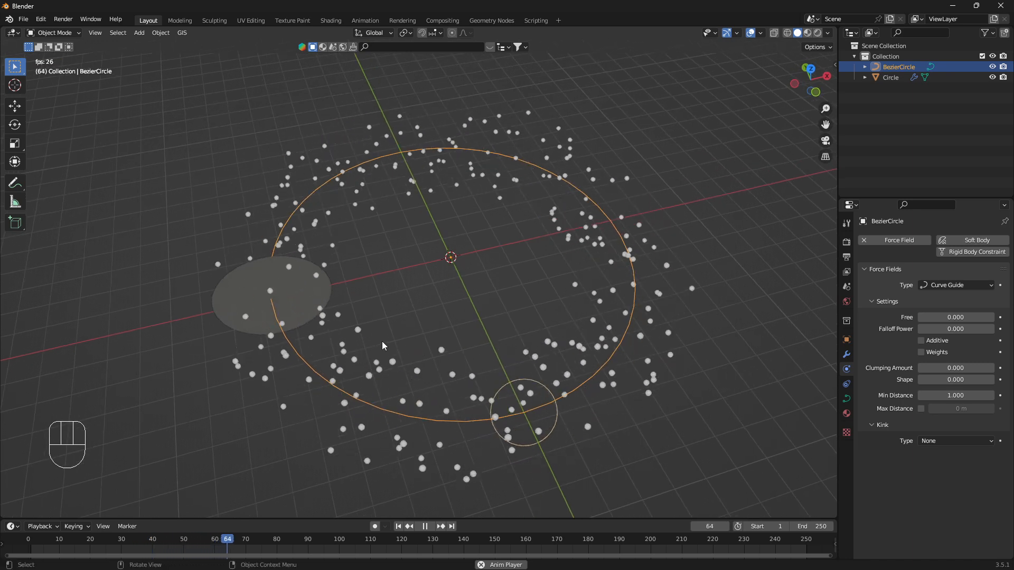
key(space)
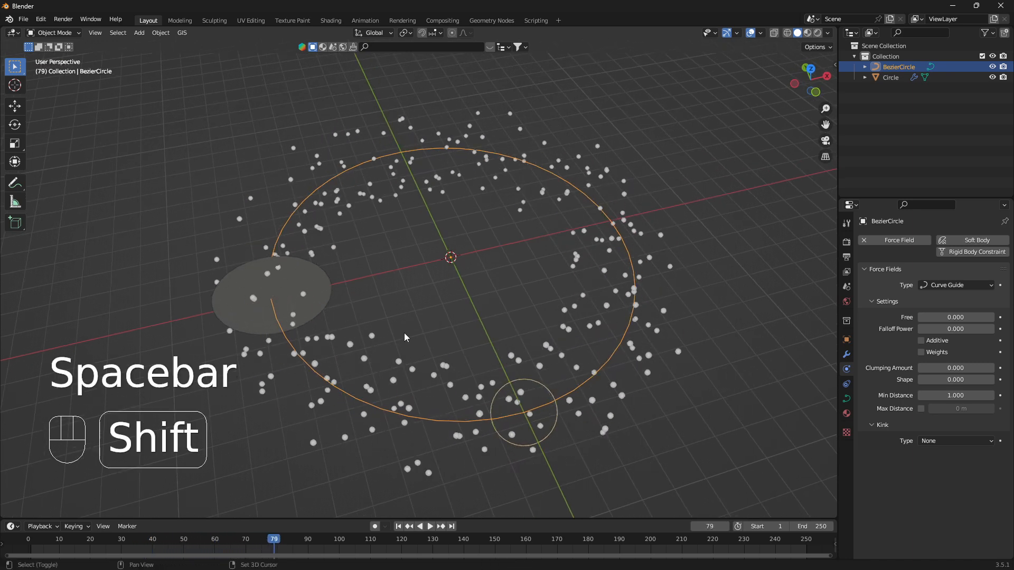
key(shift+Left)
Select the emitter disc and set its particle lifetime to 250.
middle_drag(404, 333, 339, 316)
key(KP_7)
click(309, 288)
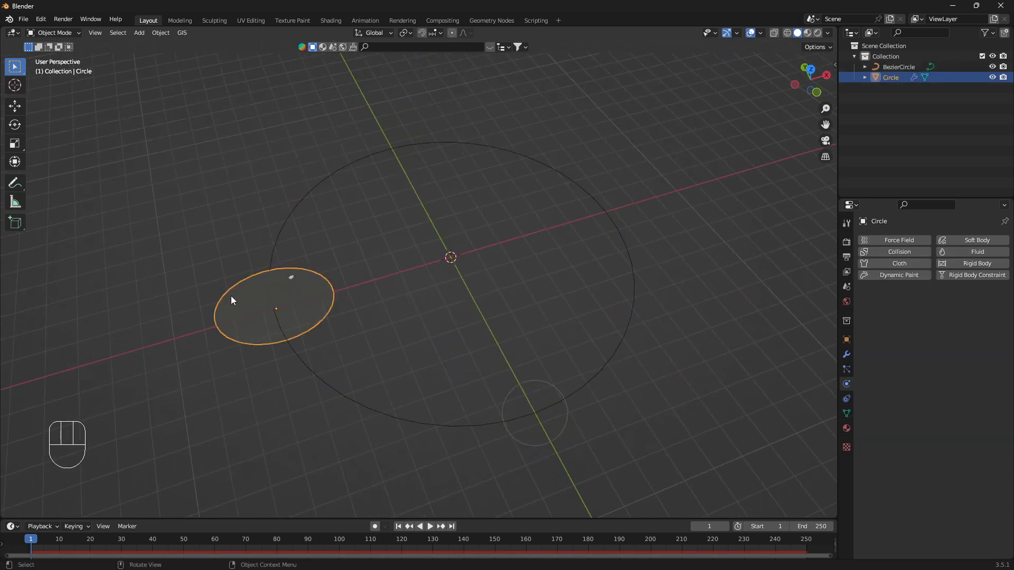
click(847, 369)
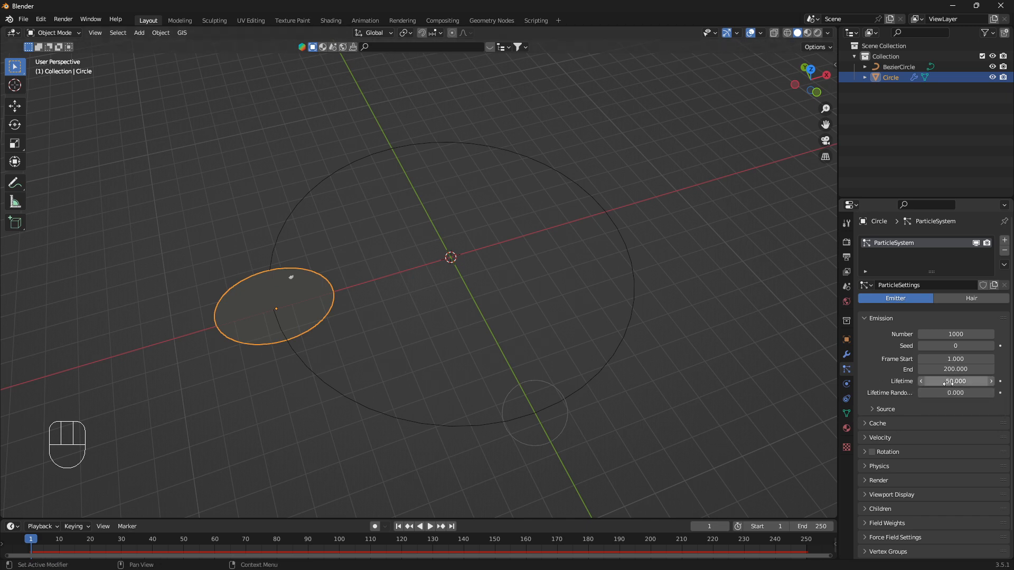
click(951, 382)
key(BackSpace)
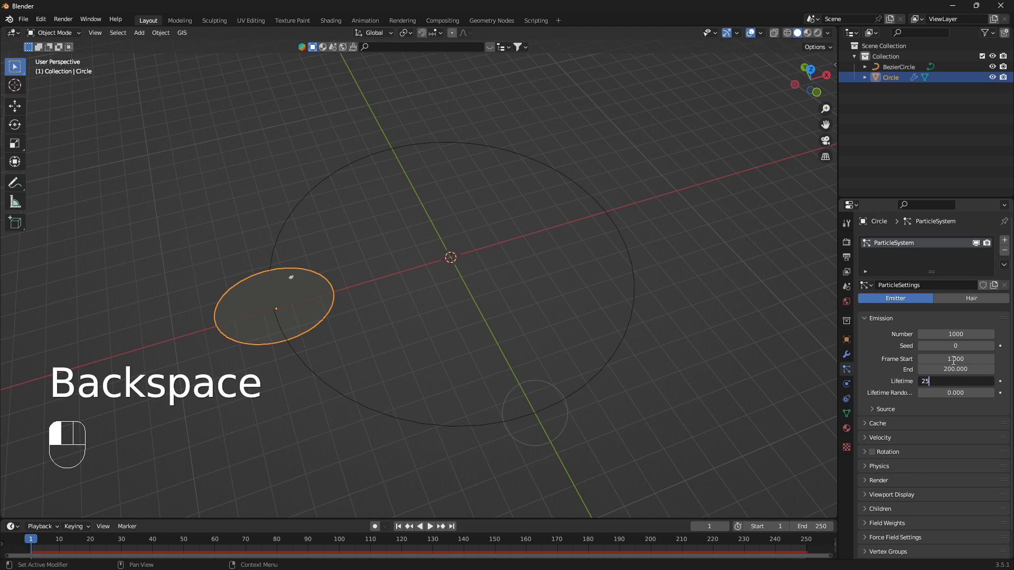
key(Return)
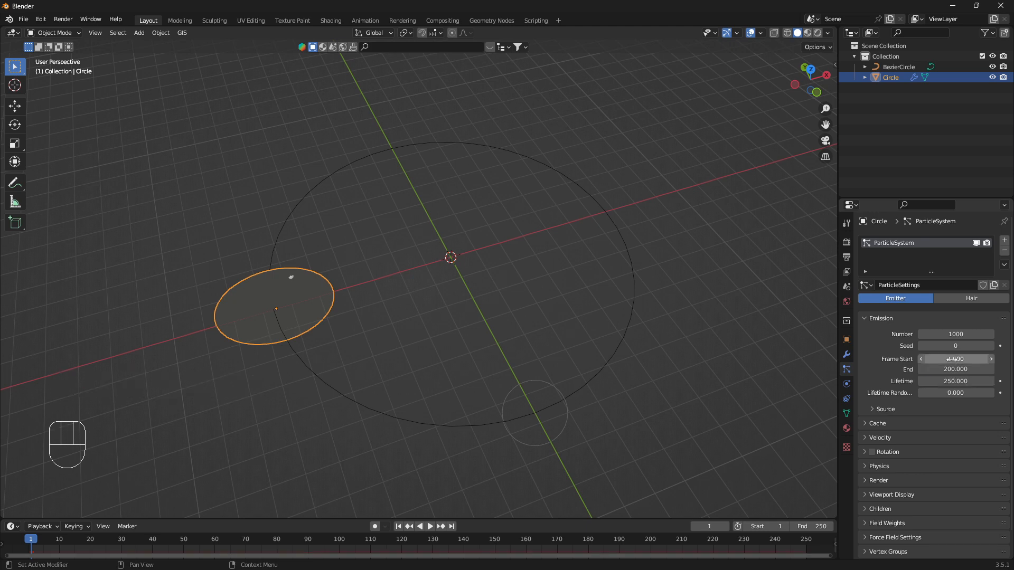
Preview the longer-lived particles from the top view, stop playback and return to frame 1.
key(KP_7)
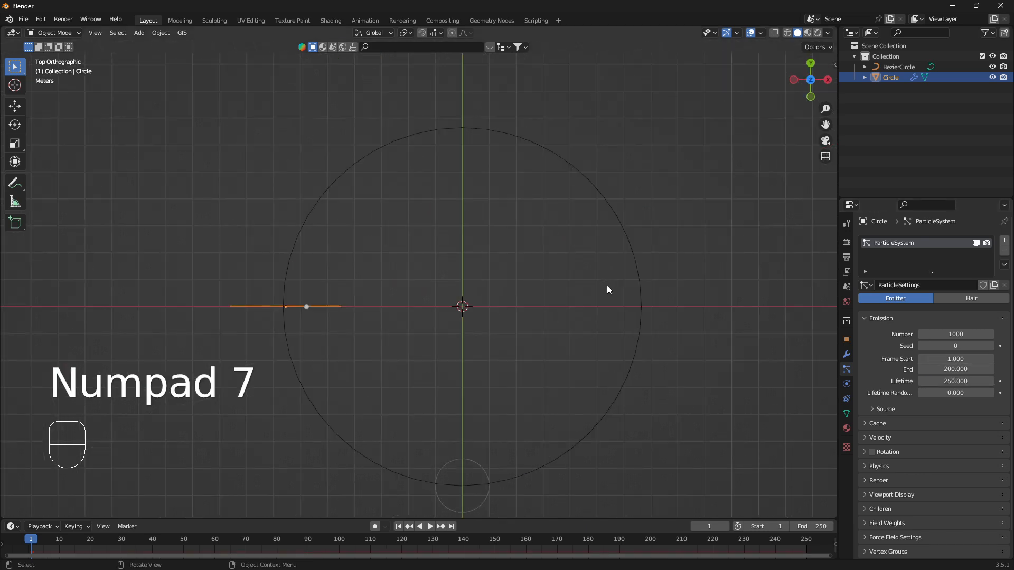
key(space)
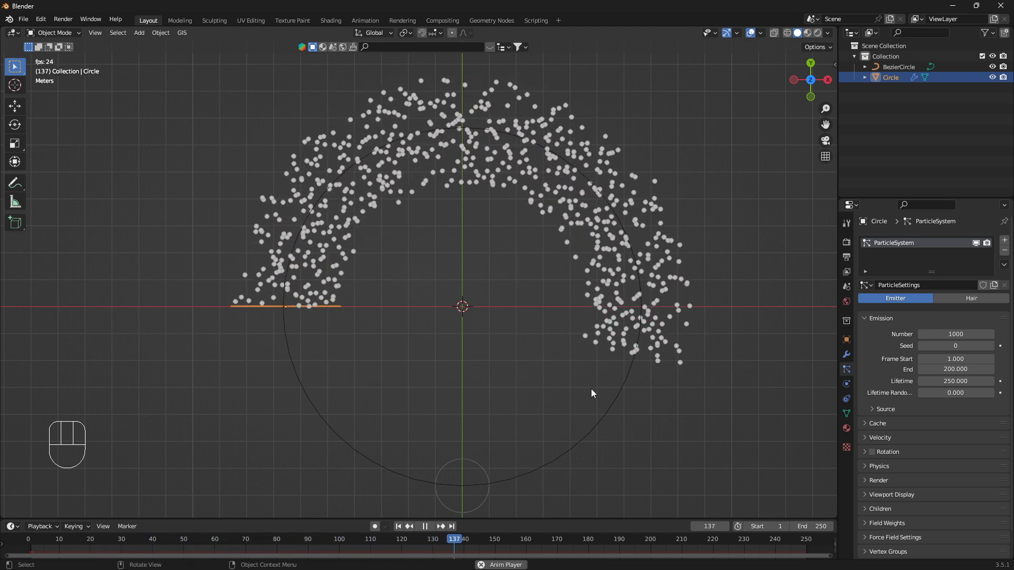
key(space)
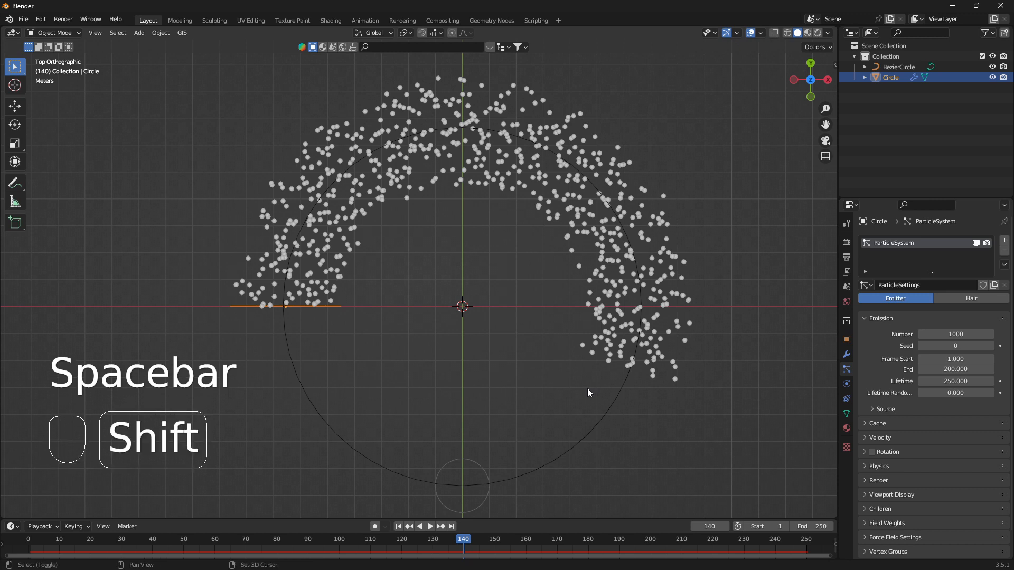
key(shift+Left)
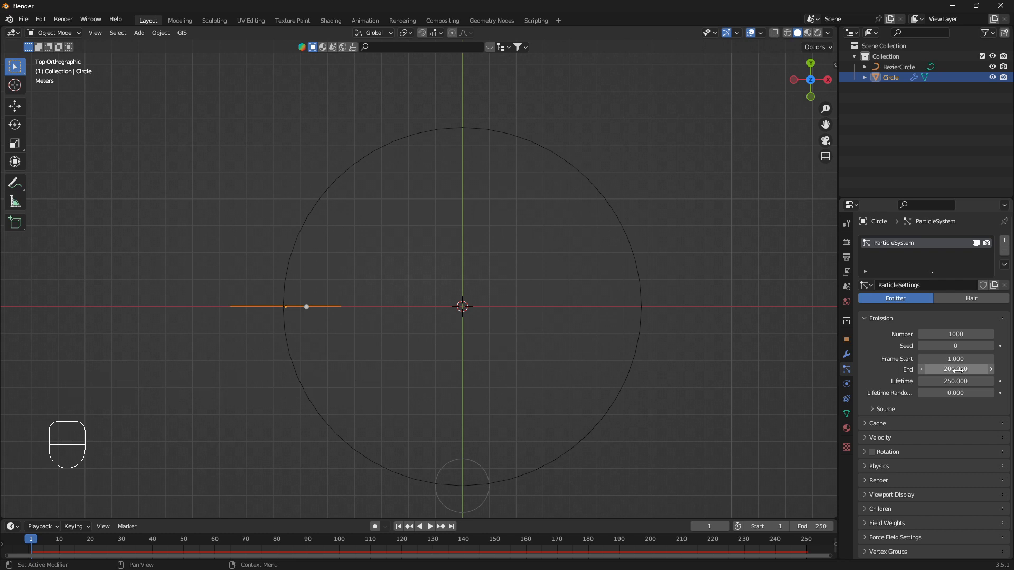
Set the end frame of the disc's particle emission to 1000.
click(956, 369)
key(BackSpace)
text(1)
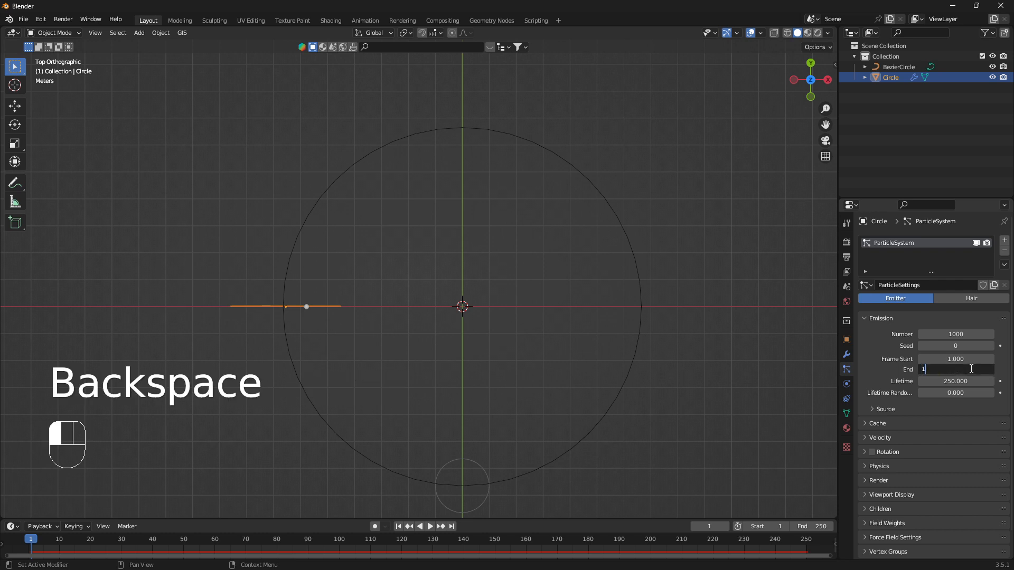
text(000)
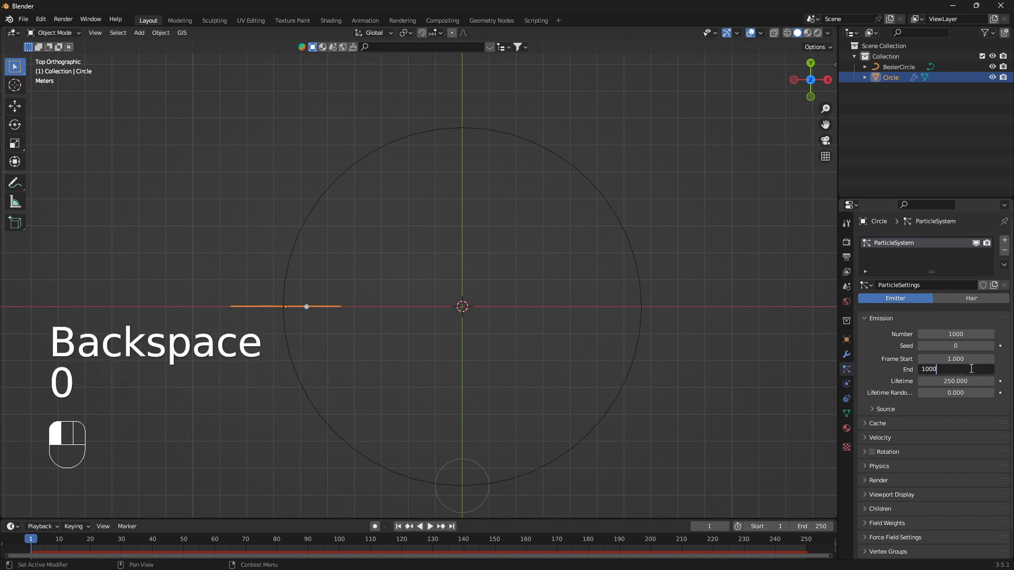
key(Return)
Set the lifetime of the disc's particles to 1000.
middle_drag(331, 325, 316, 306)
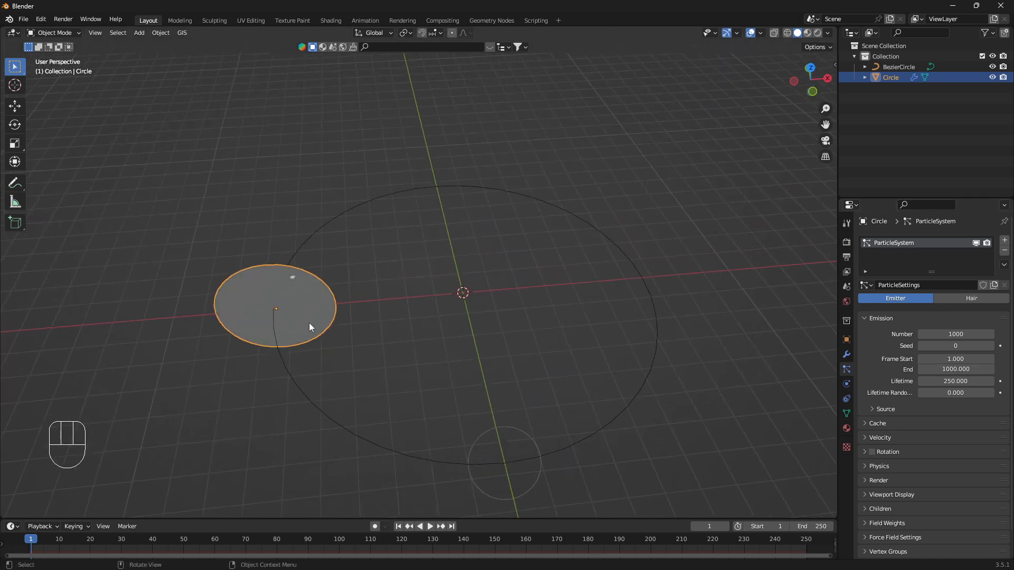
mouse_move(310, 323)
middle_down()
mouse_move(333, 296)
mouse_move(311, 329)
middle_up()
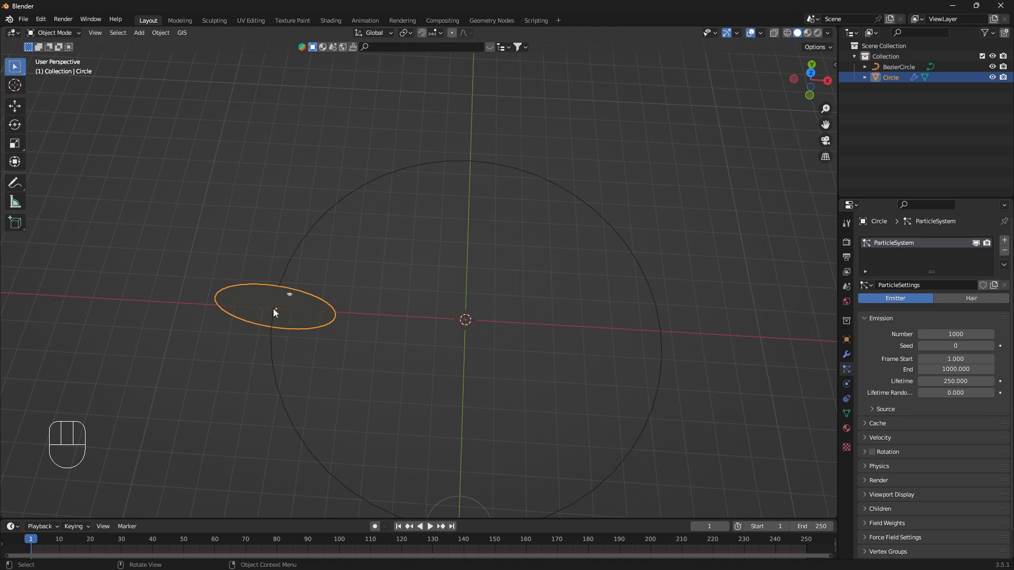
click(957, 378)
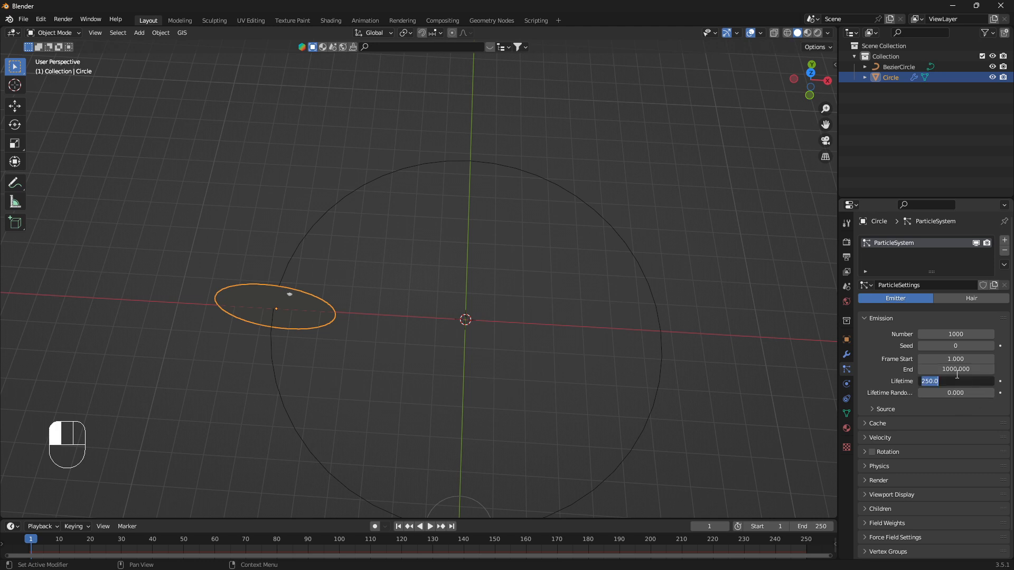
key(BackSpace)
text(100)
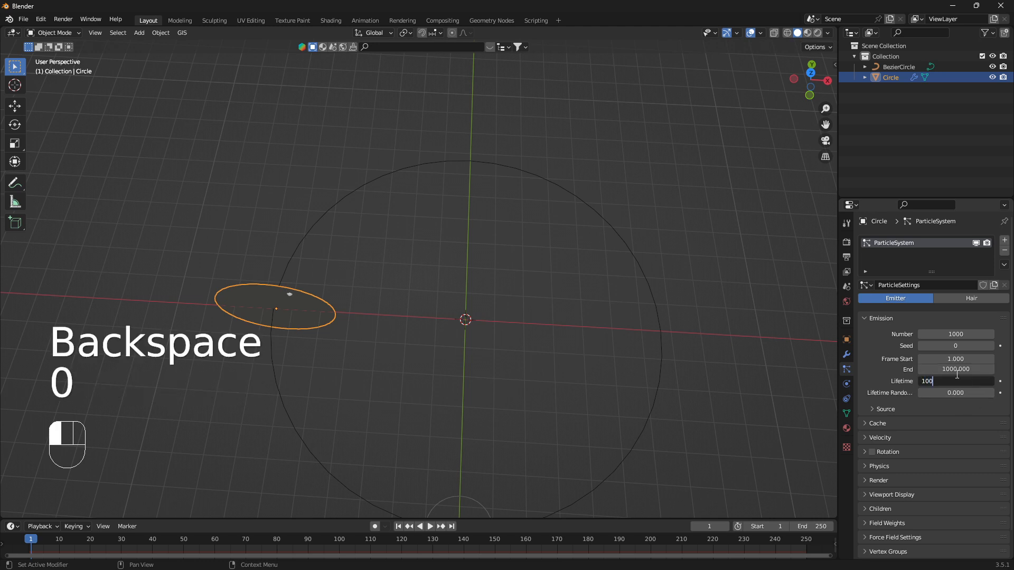
text(0)
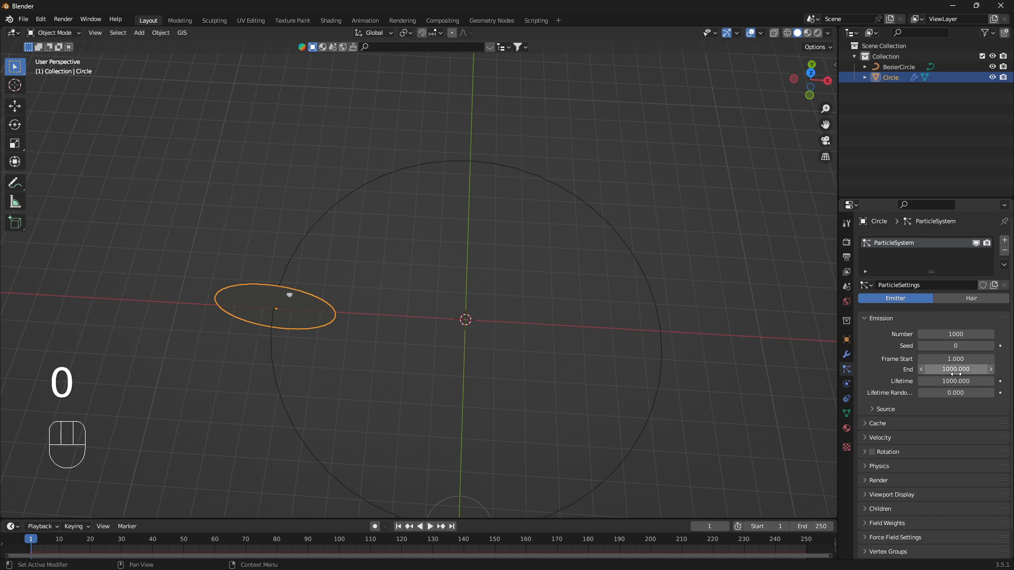
Enlarge the timeline area and set the scene's end frame to 1000.
drag(637, 520, 645, 474)
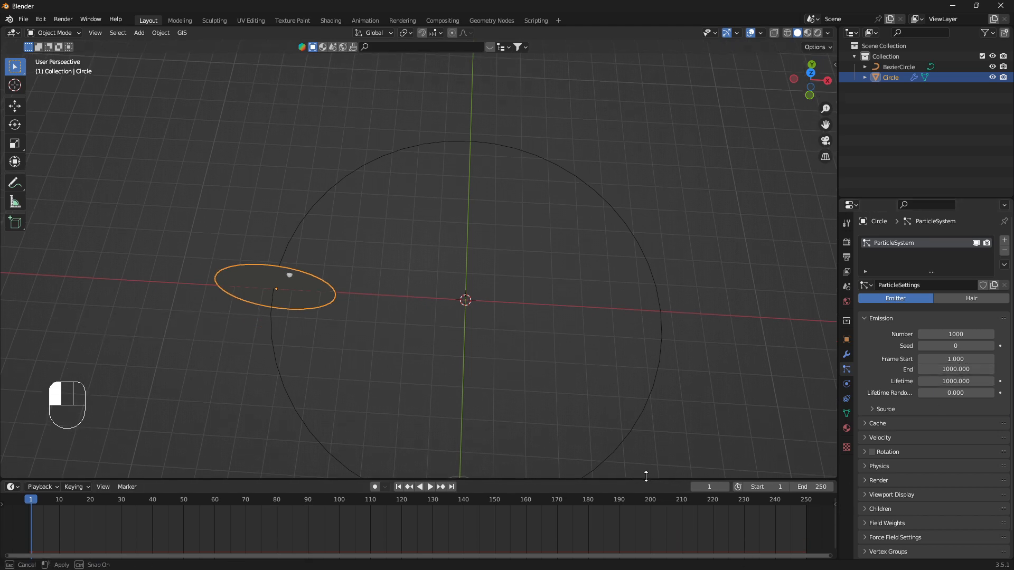
click(819, 480)
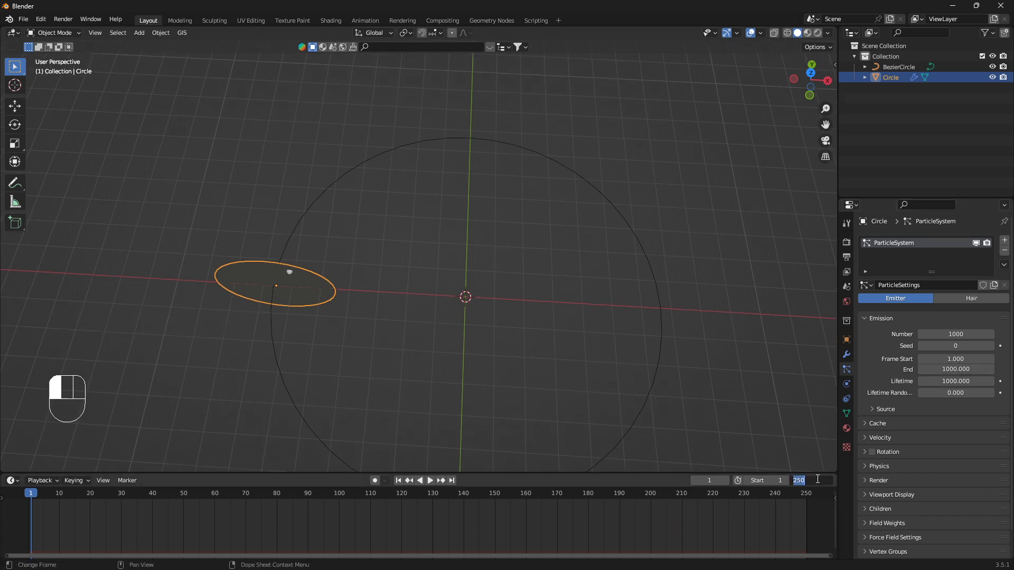
text(100)
key(BackSpace)
text(00)
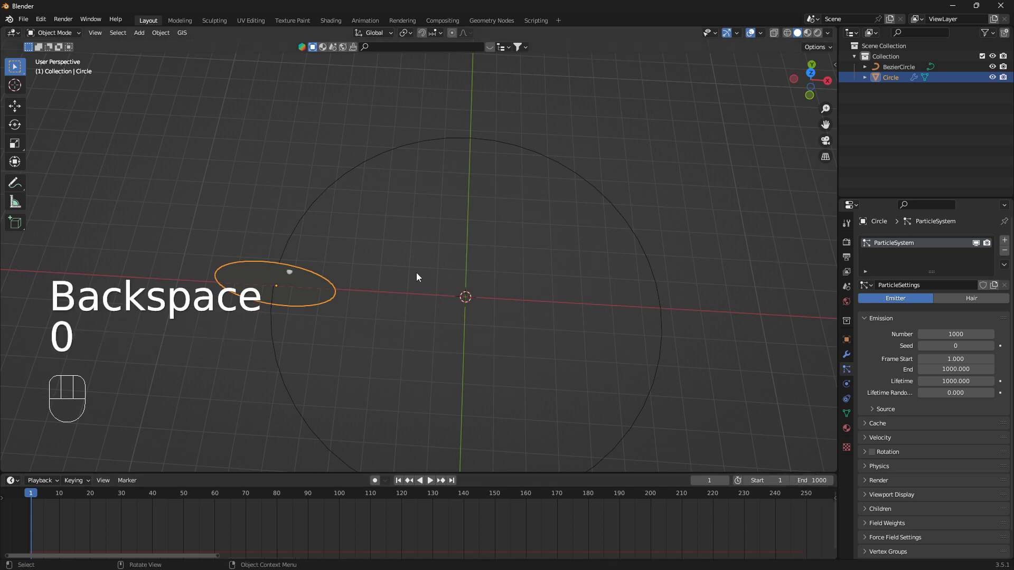
Play the animation to inspect the disc's particle flow along the curve from several angles, stop it and return to frame 1.
scroll(418, 274, down, 2)
key(KP_7)
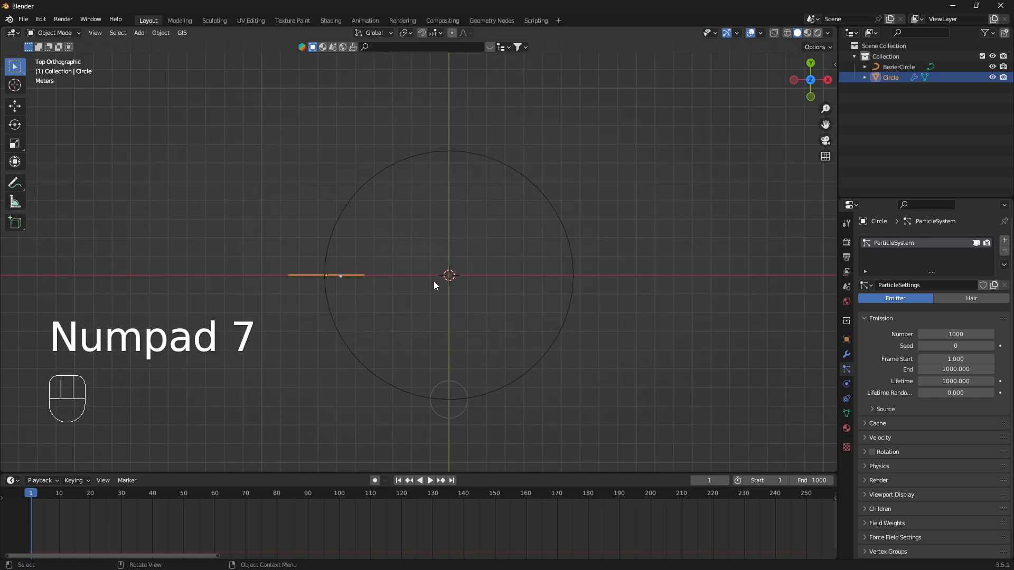
scroll(405, 305, up, 3)
shift+middle_drag(403, 301, 420, 335)
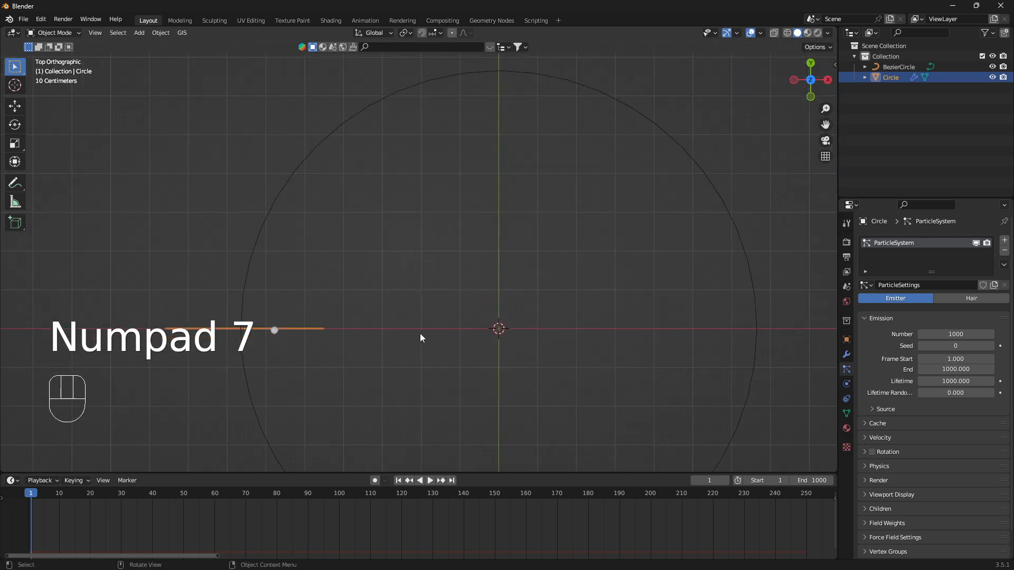
middle_drag(357, 330, 388, 250)
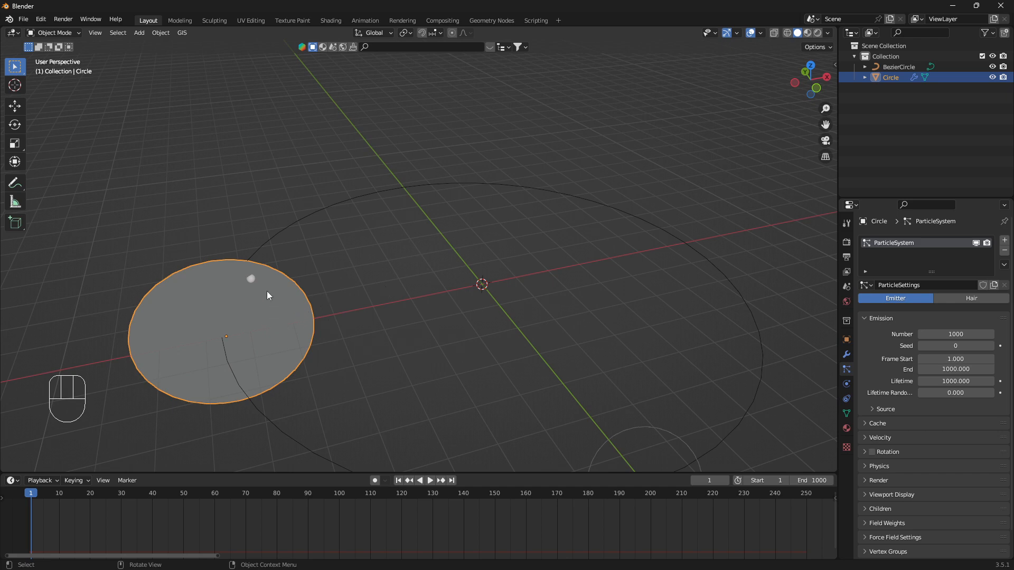
key(space)
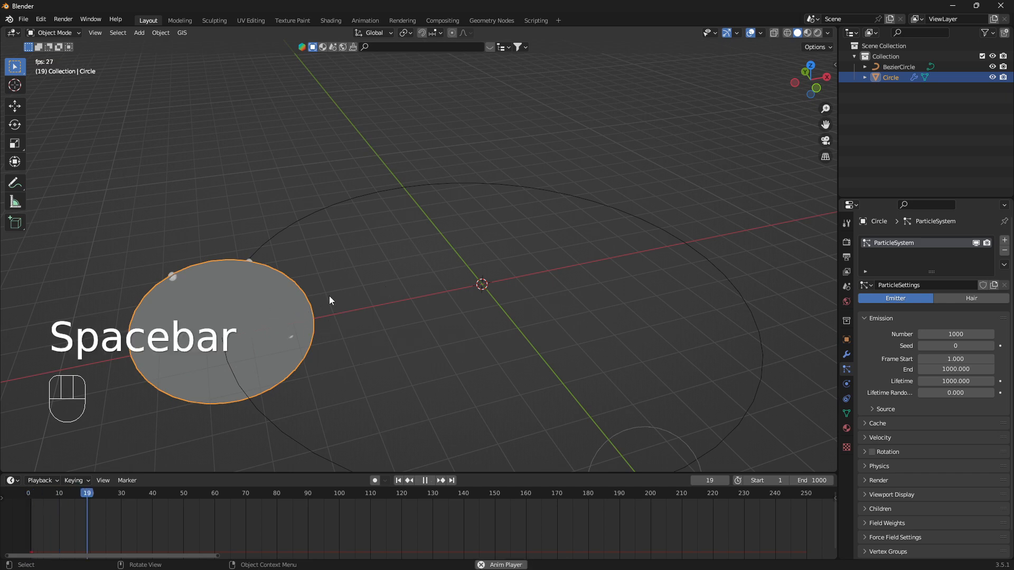
middle_drag(330, 297, 340, 369)
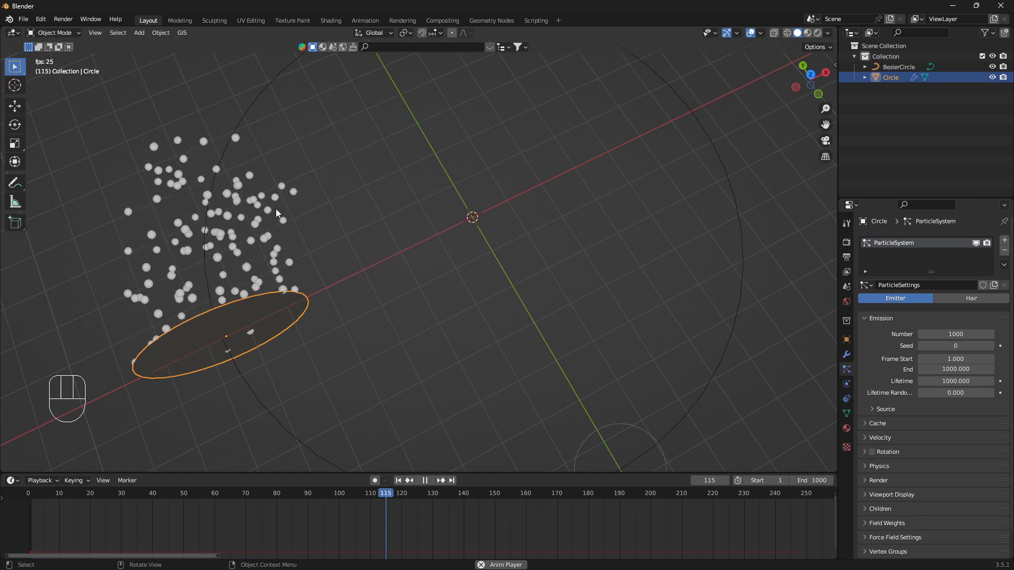
middle_drag(264, 228, 367, 181)
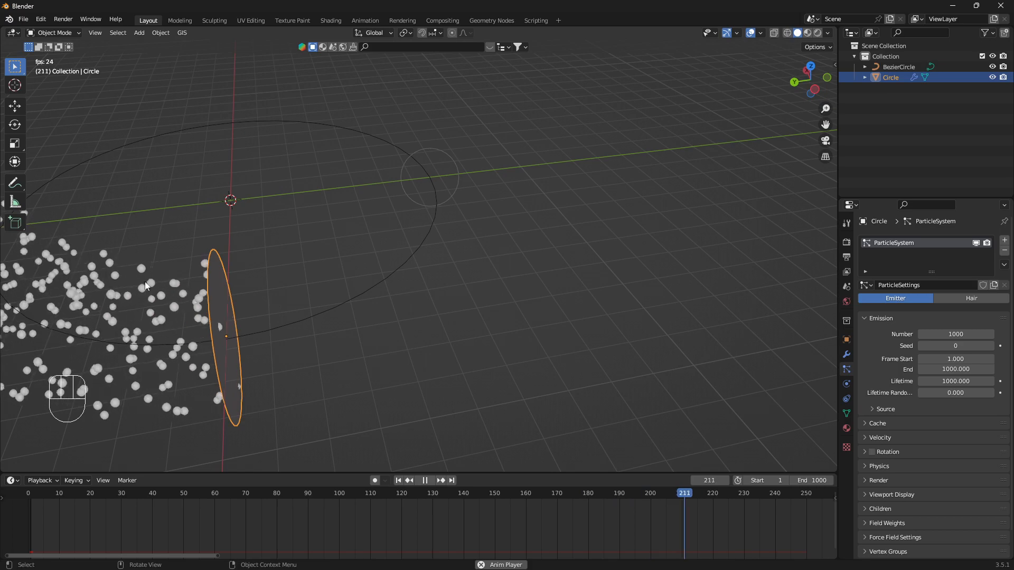
middle_drag(145, 281, 280, 294)
key(KP_0)
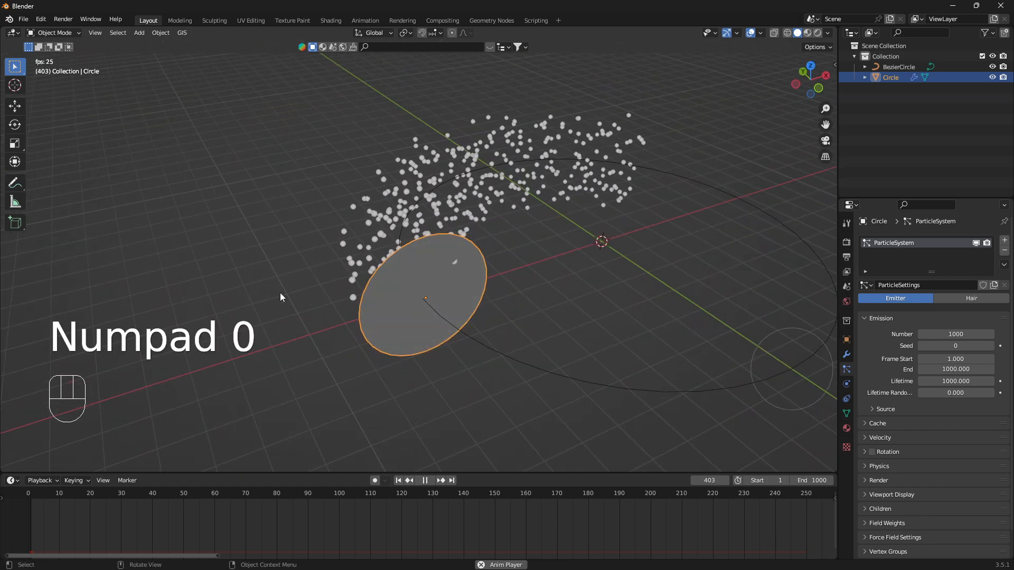
key(space)
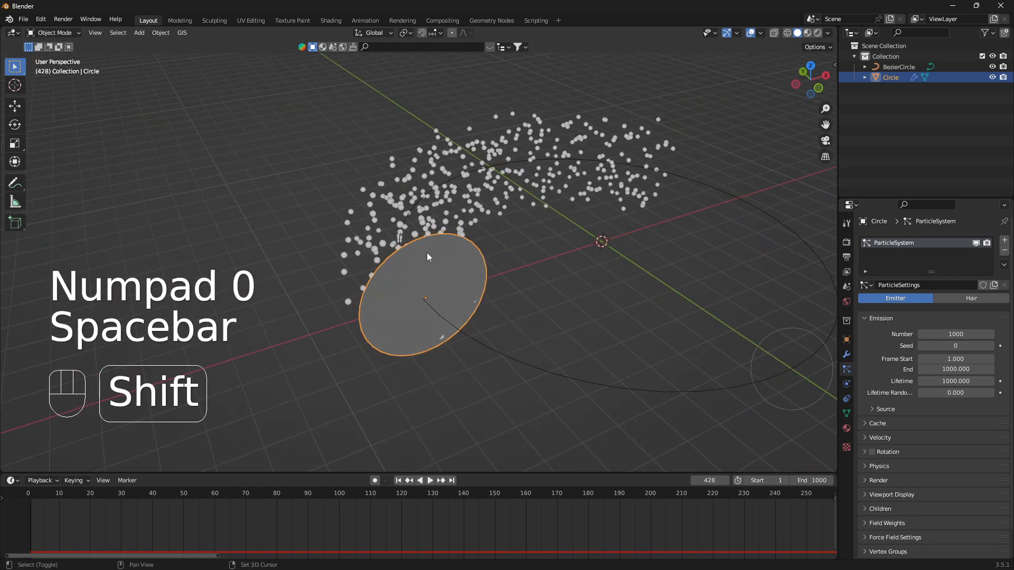
key(shift+Left)
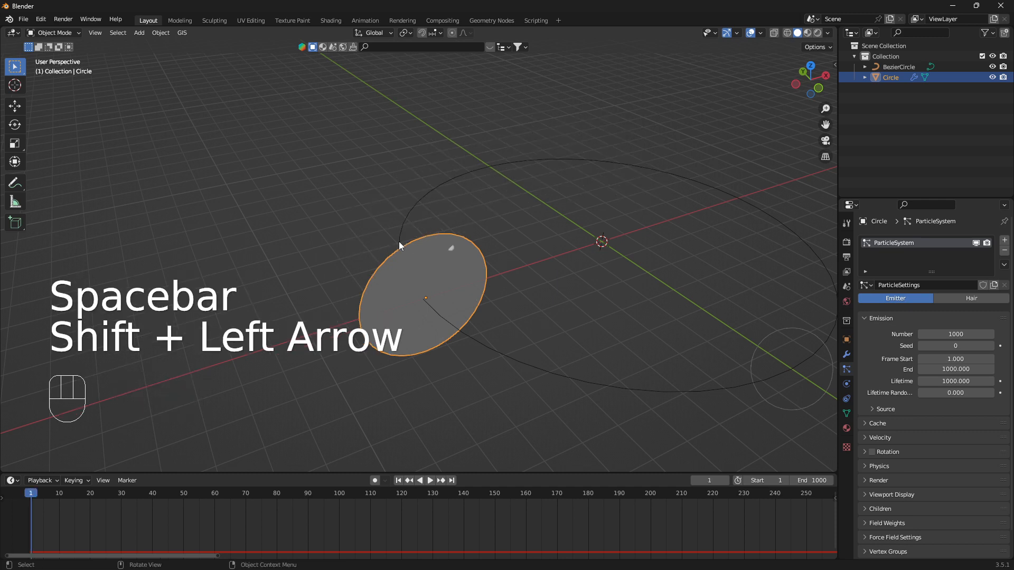
Add an ico sphere with 1 subdivision at the centre of the scene, seen from the top view.
key(KP_7)
shift+middle_drag(510, 269, 333, 252)
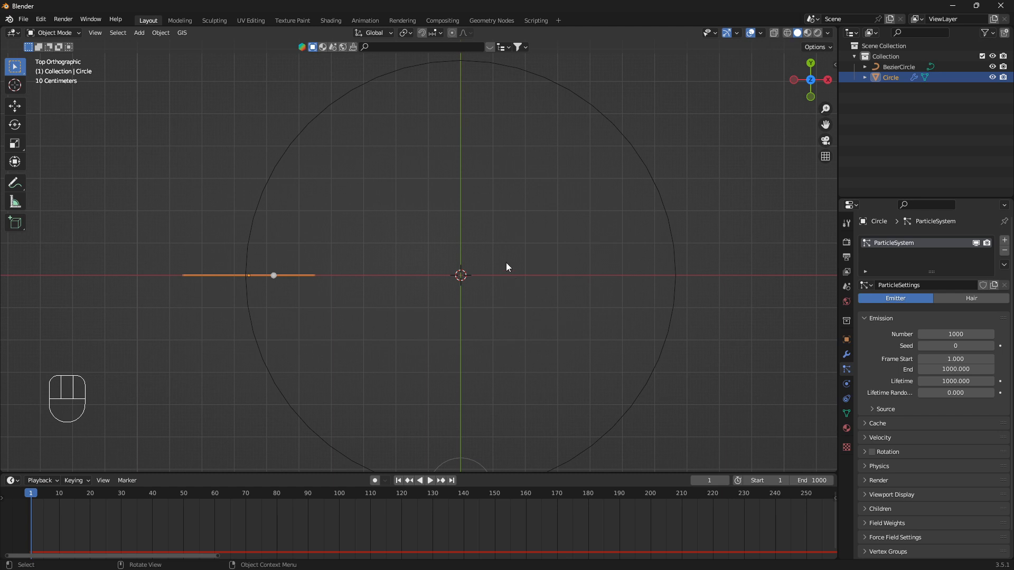
key(shift+a)
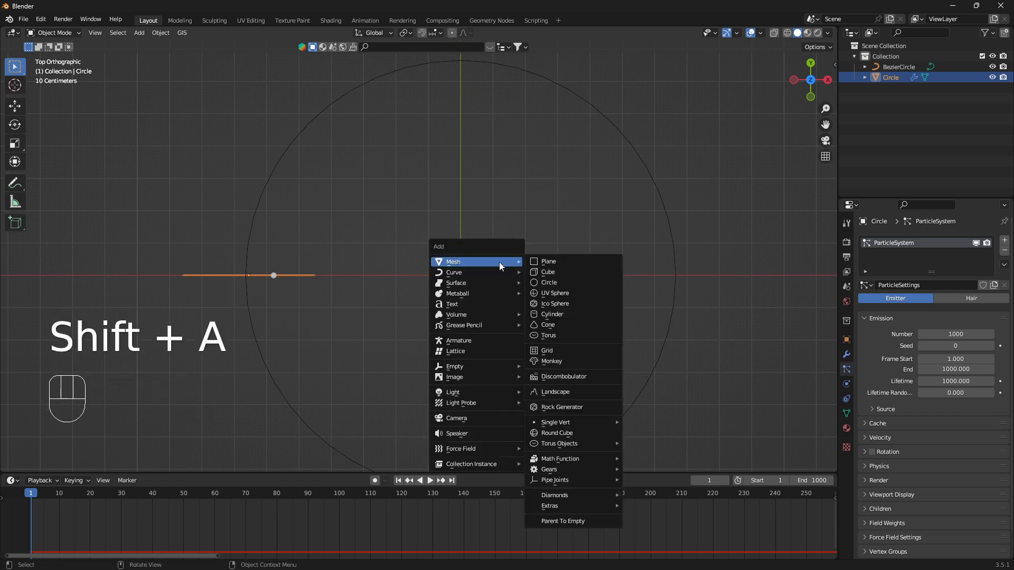
click(565, 309)
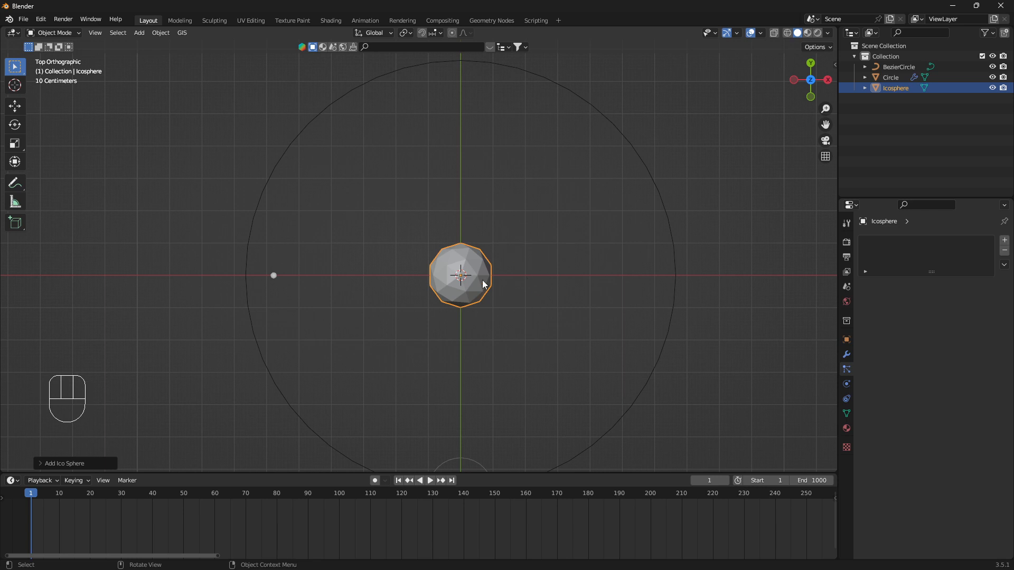
click(76, 463)
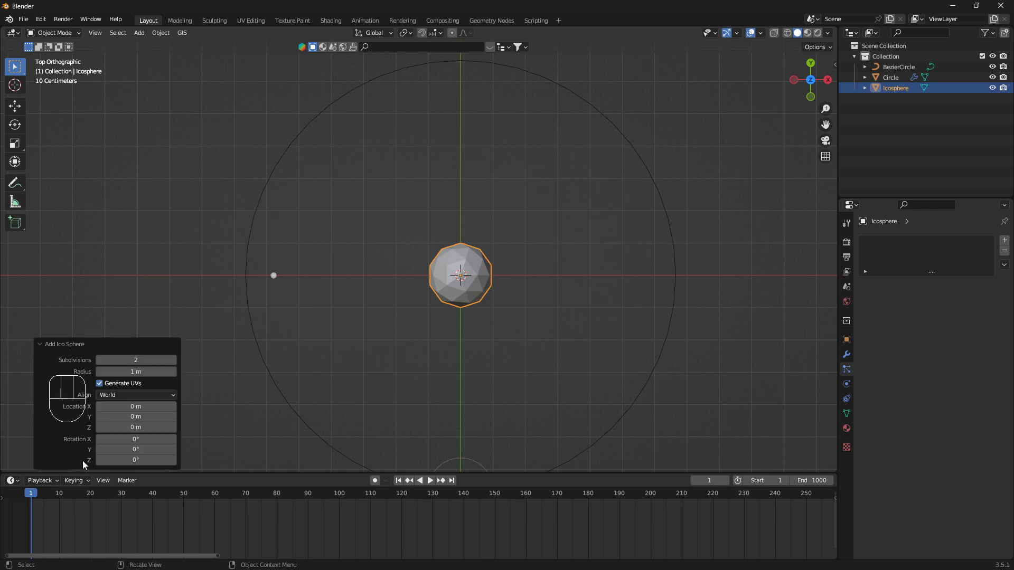
click(99, 360)
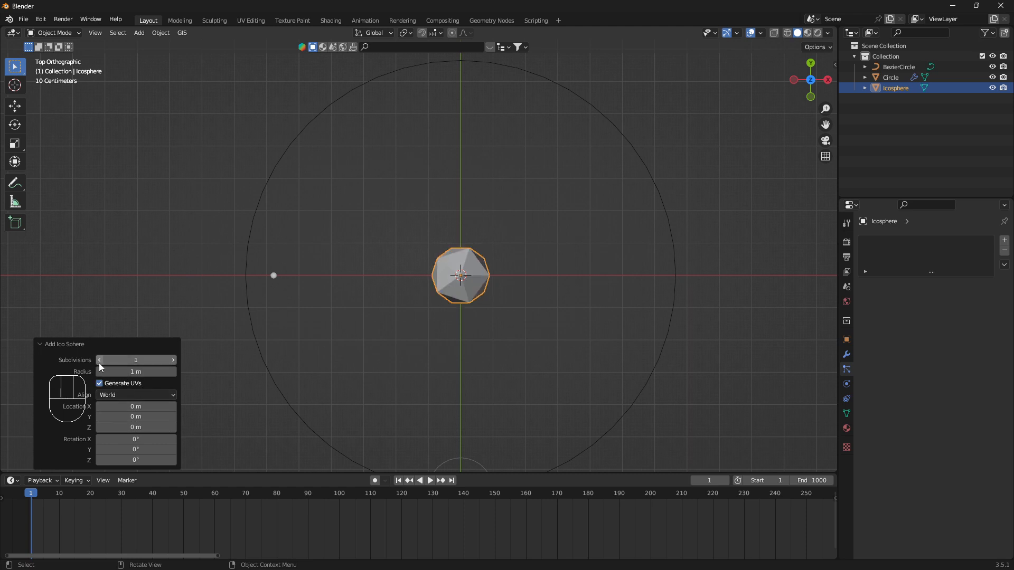
Move the ico sphere about -12.28 m along X, outside the Bezier circle, and scale it to about 0.744.
key(g)
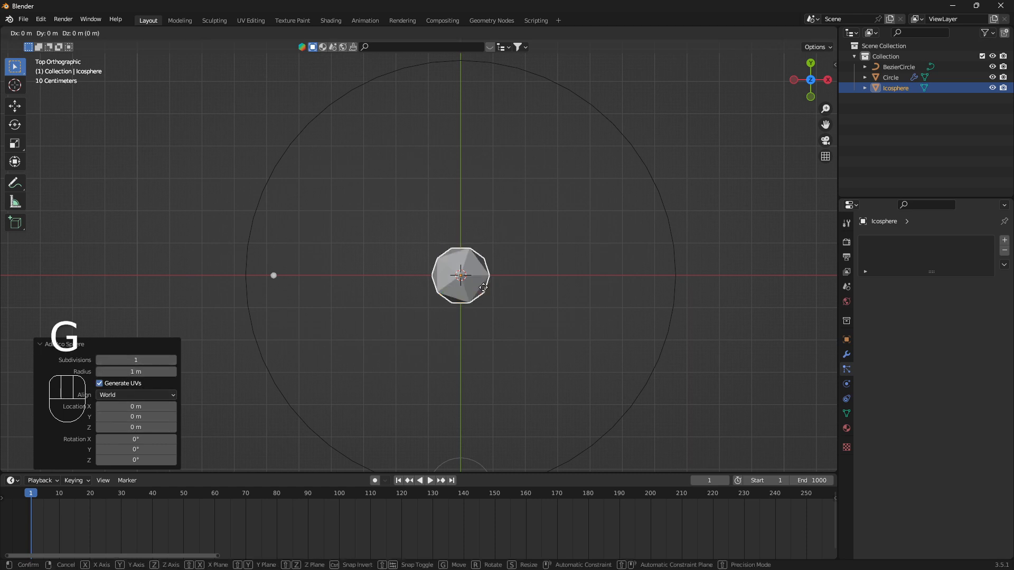
key(x)
click(87, 267)
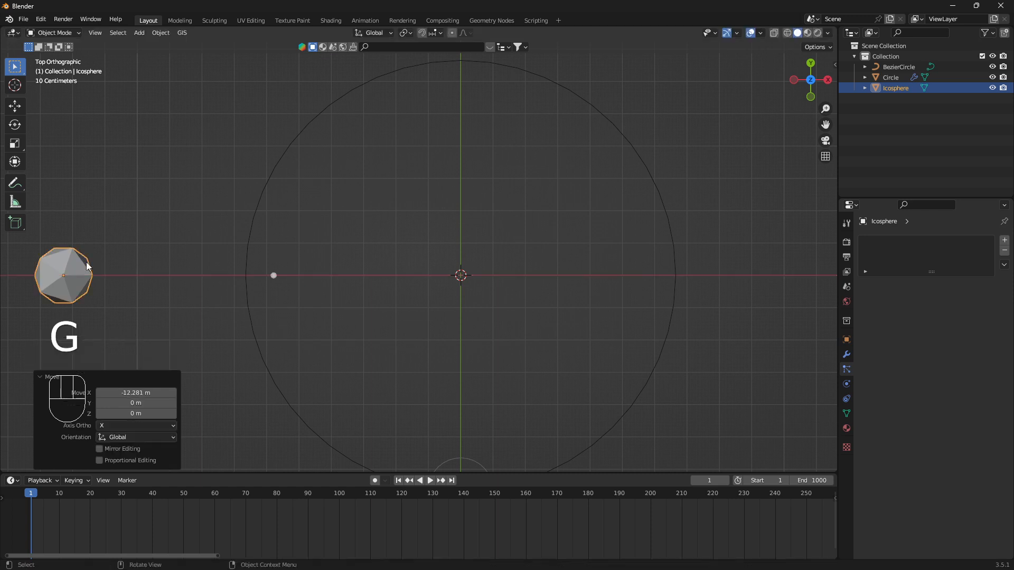
key(s)
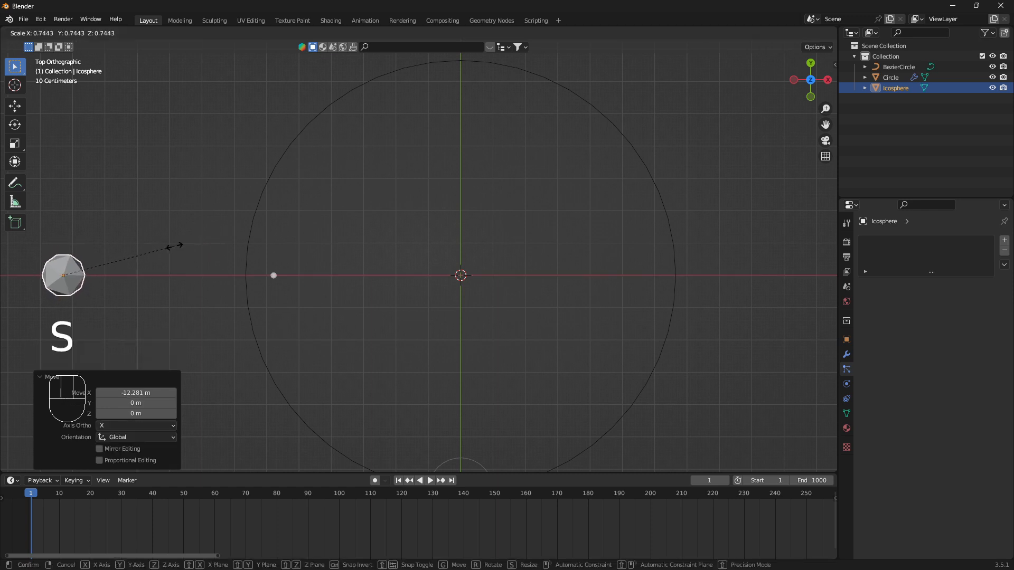
click(176, 251)
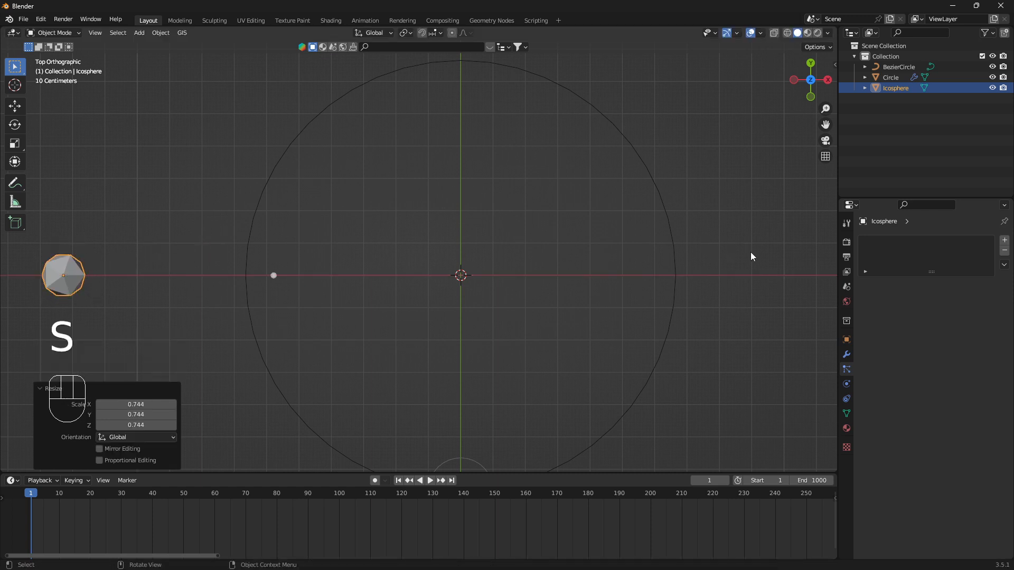
Give the ico sphere a new material with an Emission surface and a strength of 20.
click(848, 428)
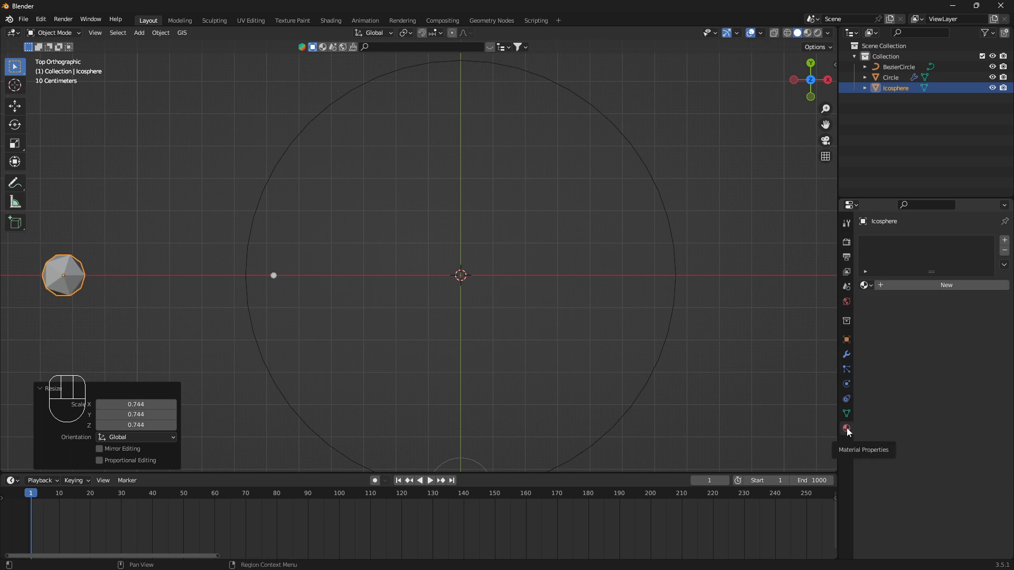
click(974, 284)
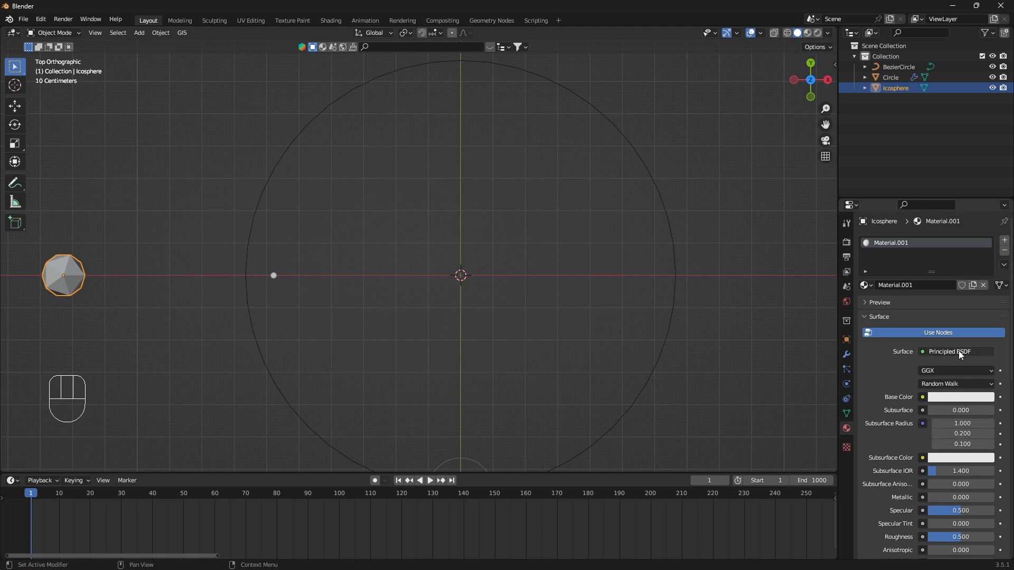
click(964, 352)
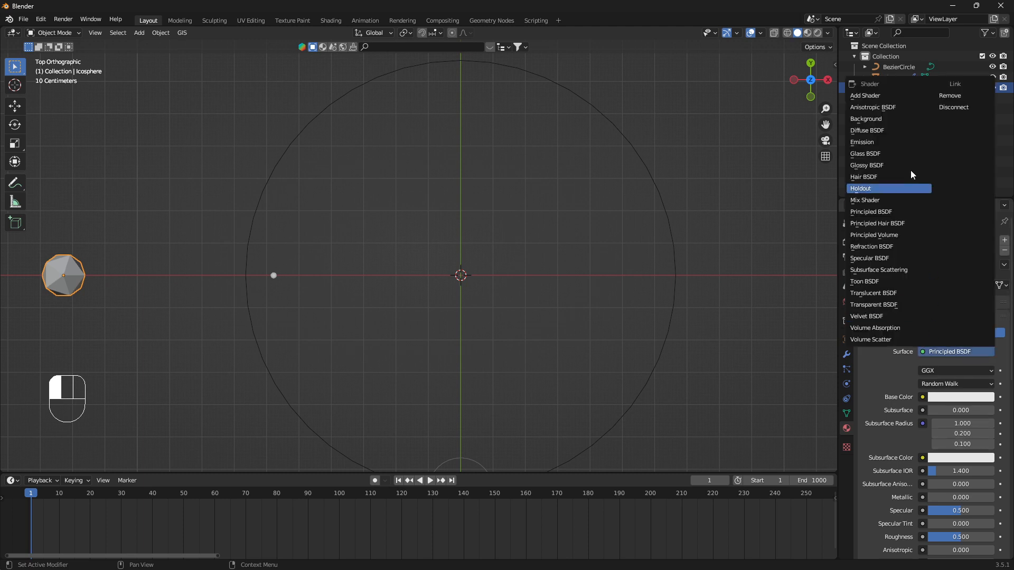
click(889, 142)
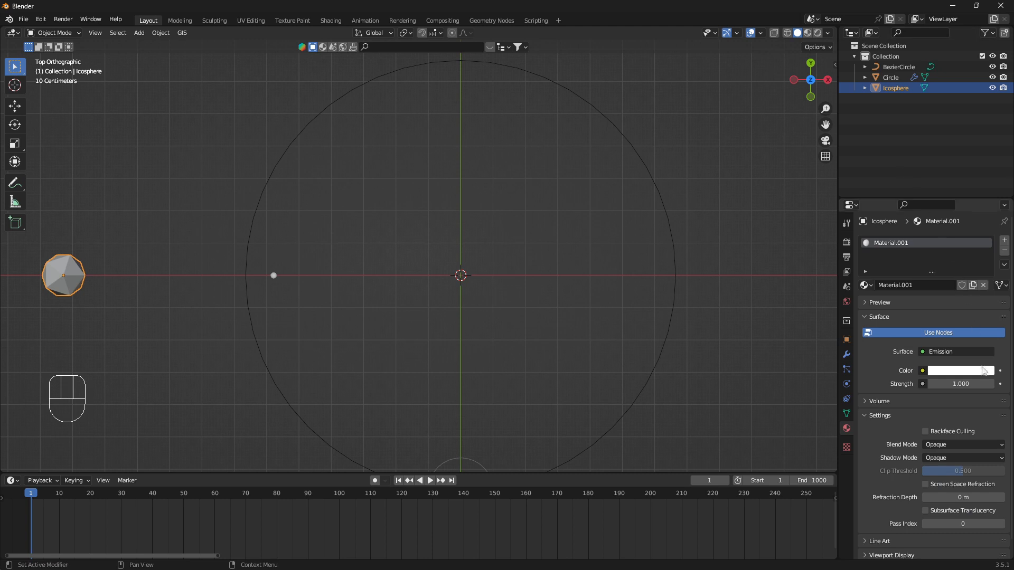
click(966, 384)
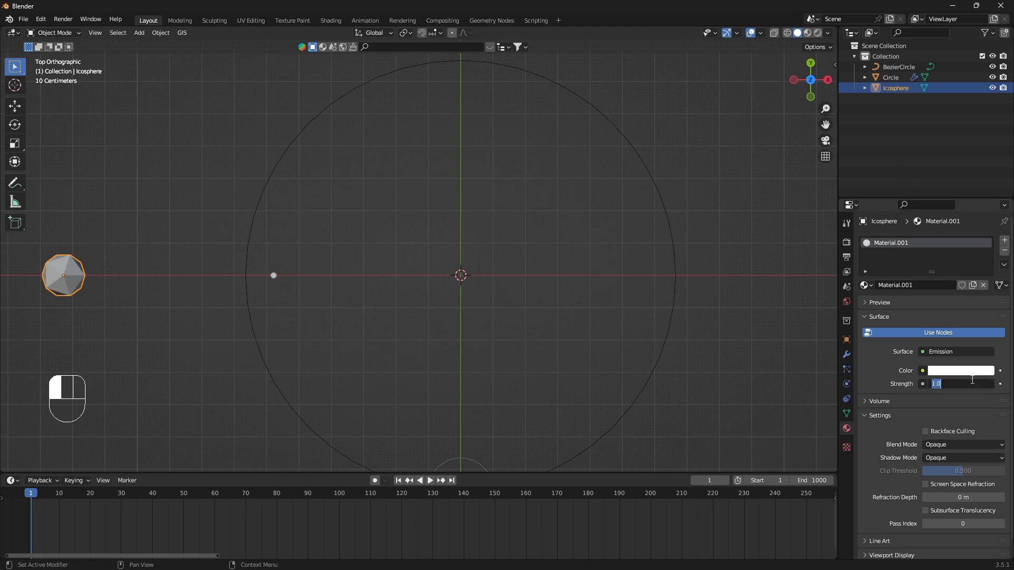
key(BackSpace)
click(972, 380)
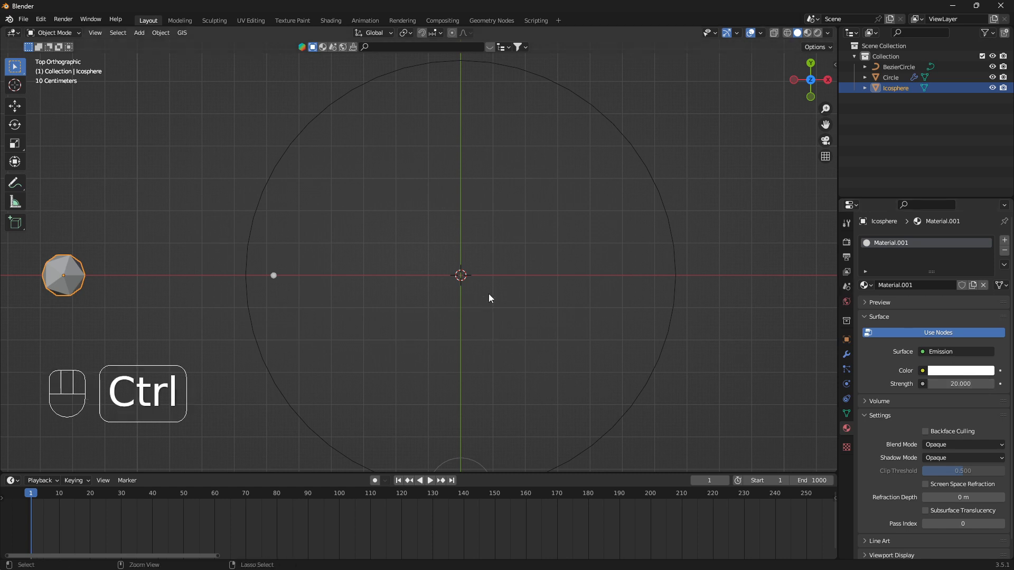
Select the emitter disc and set its particle system to render the particles as Object.
ctrl+middle_drag(489, 294, 489, 309)
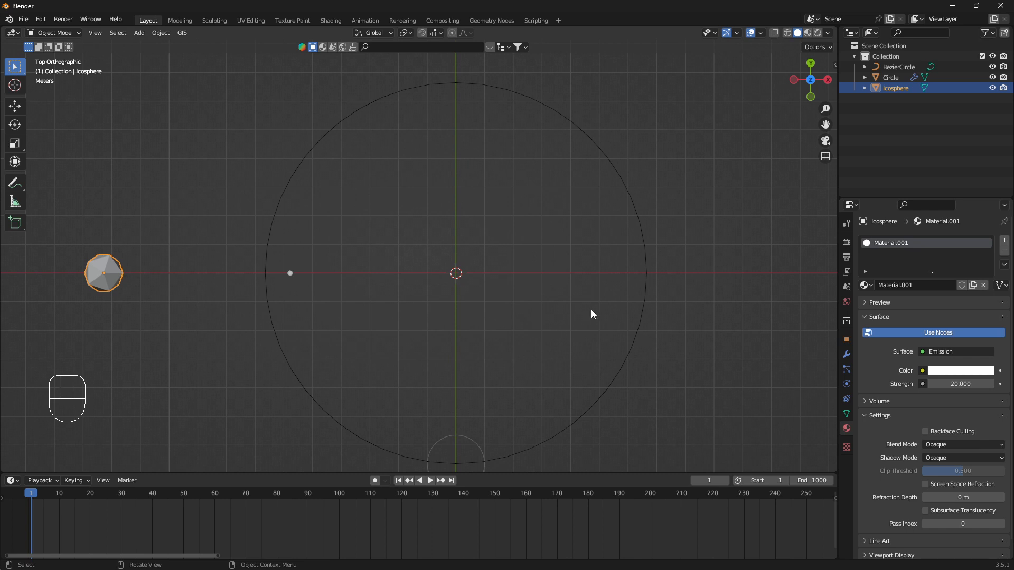
middle_drag(343, 311, 288, 271)
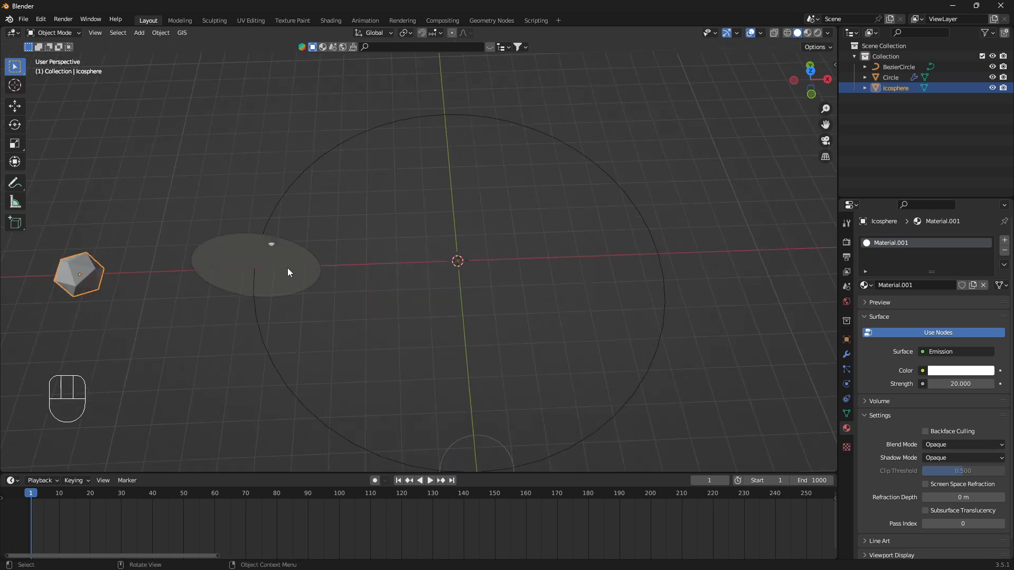
click(287, 262)
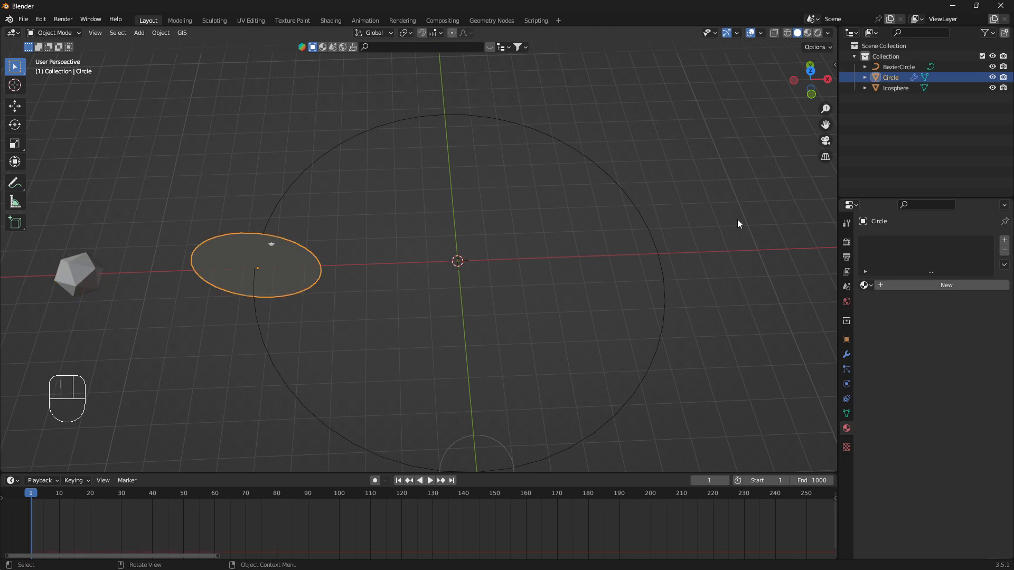
click(848, 371)
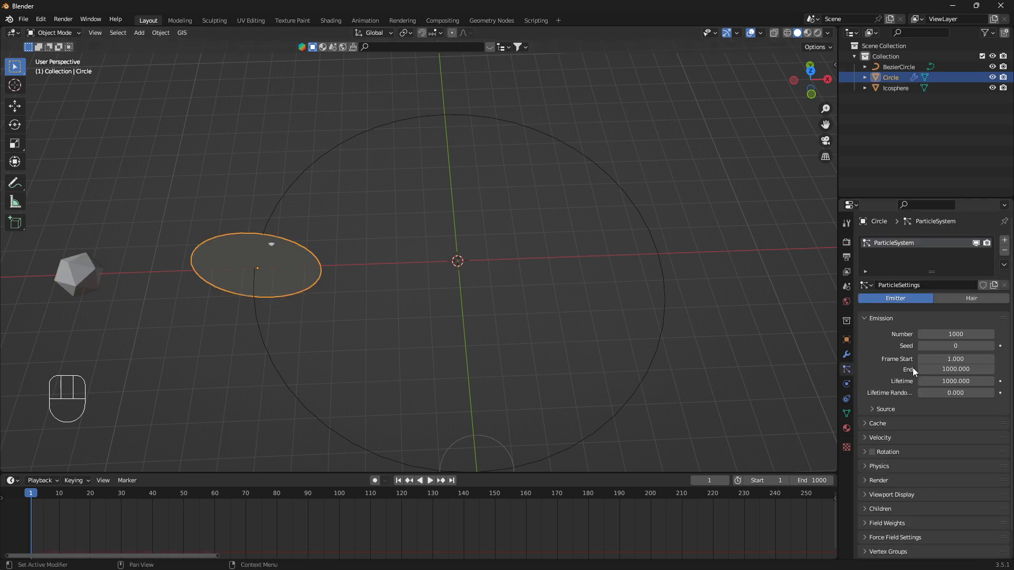
scroll(1000, 404, down, 2)
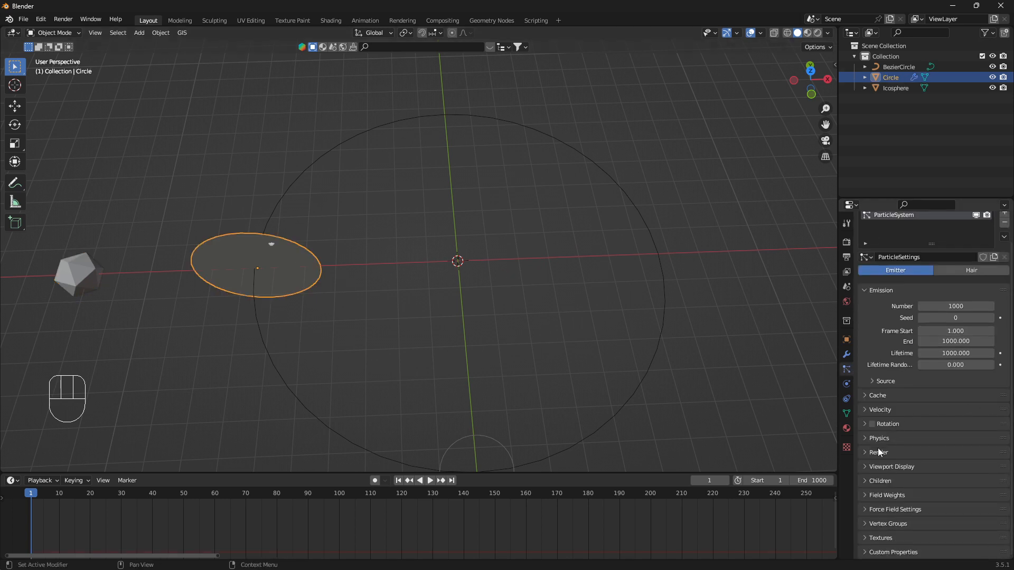
click(865, 454)
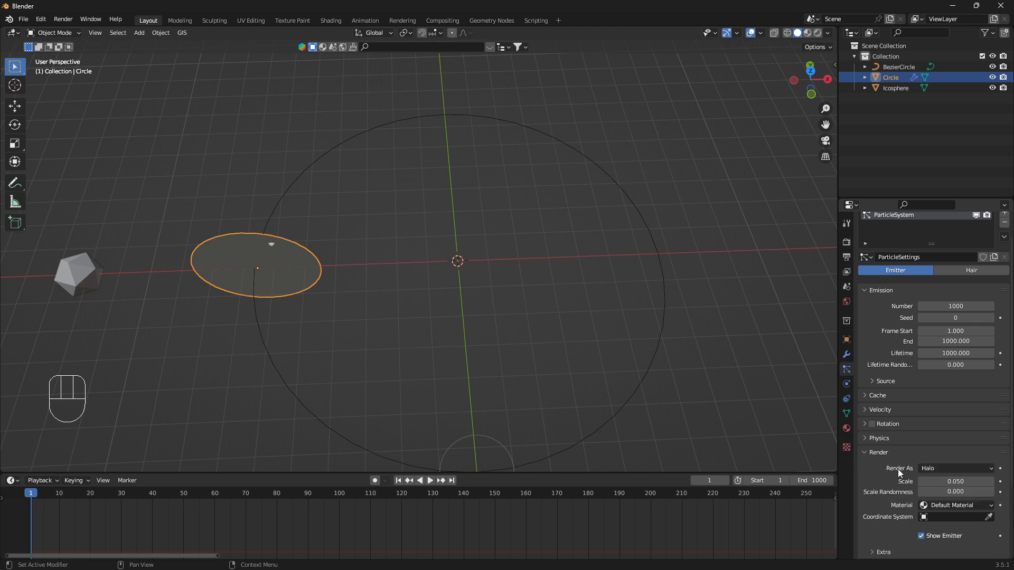
click(981, 468)
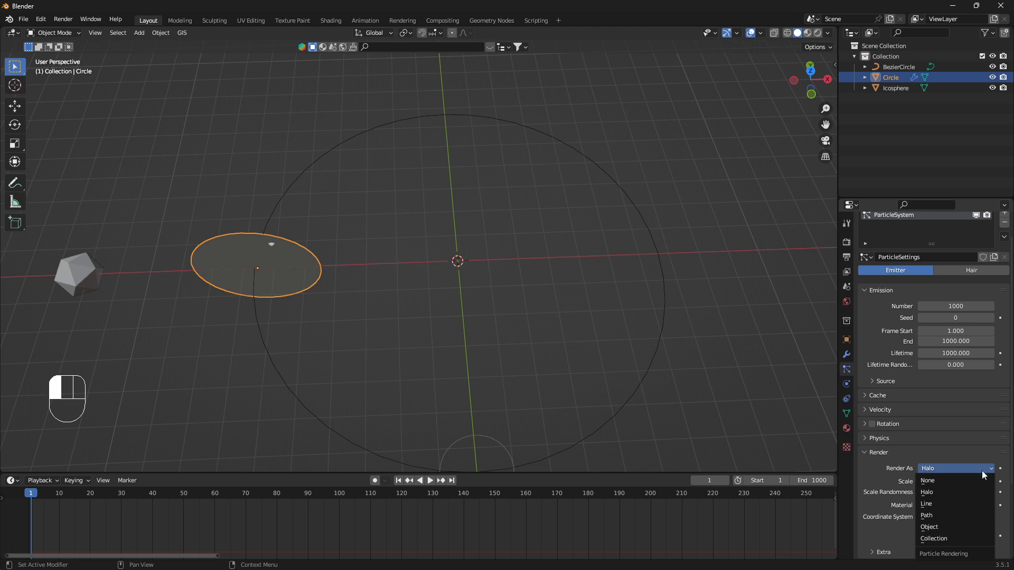
click(960, 521)
Assign the ico sphere as the instance object for the disc's particles.
scroll(982, 497, down, 3)
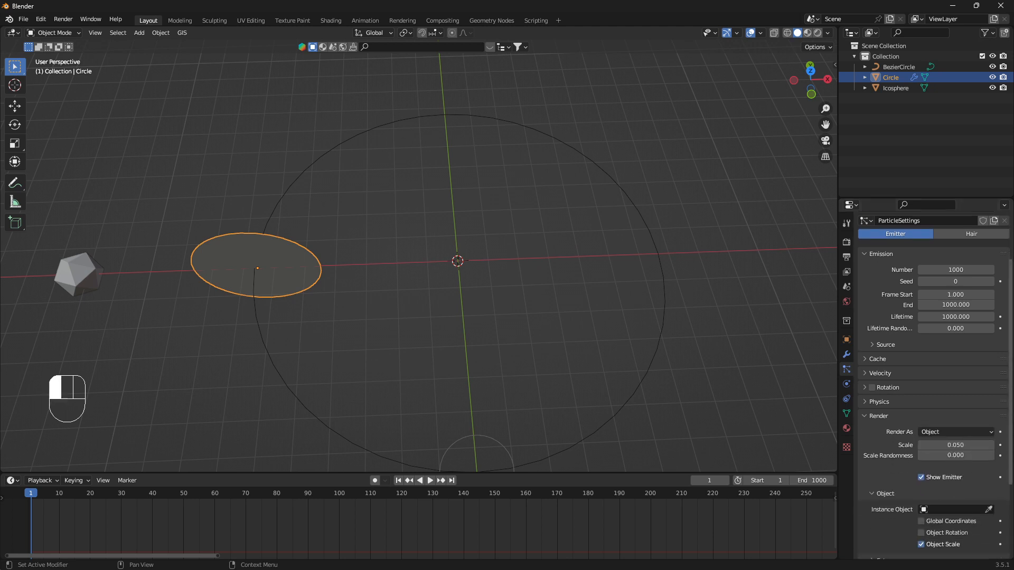
click(989, 469)
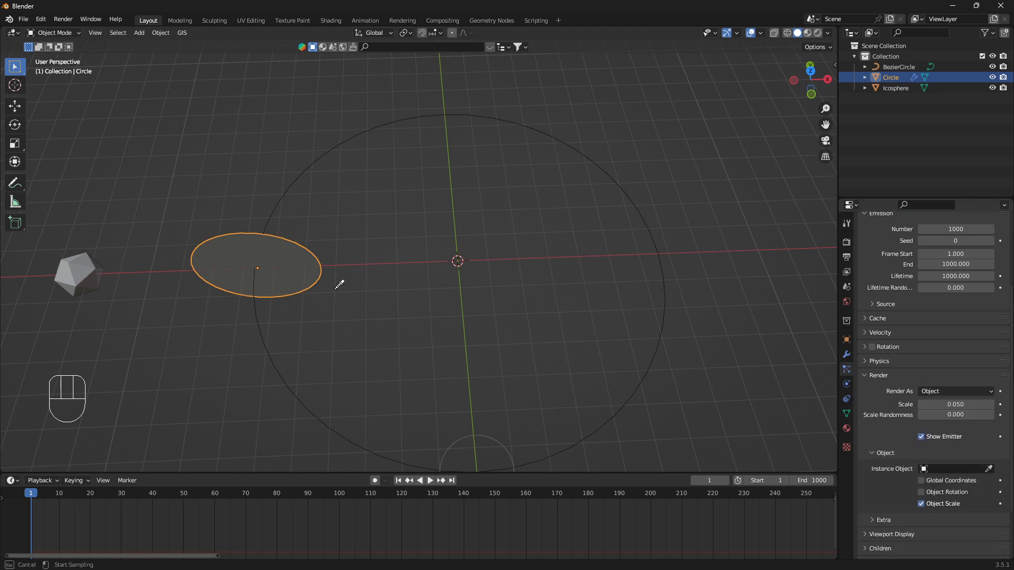
click(86, 260)
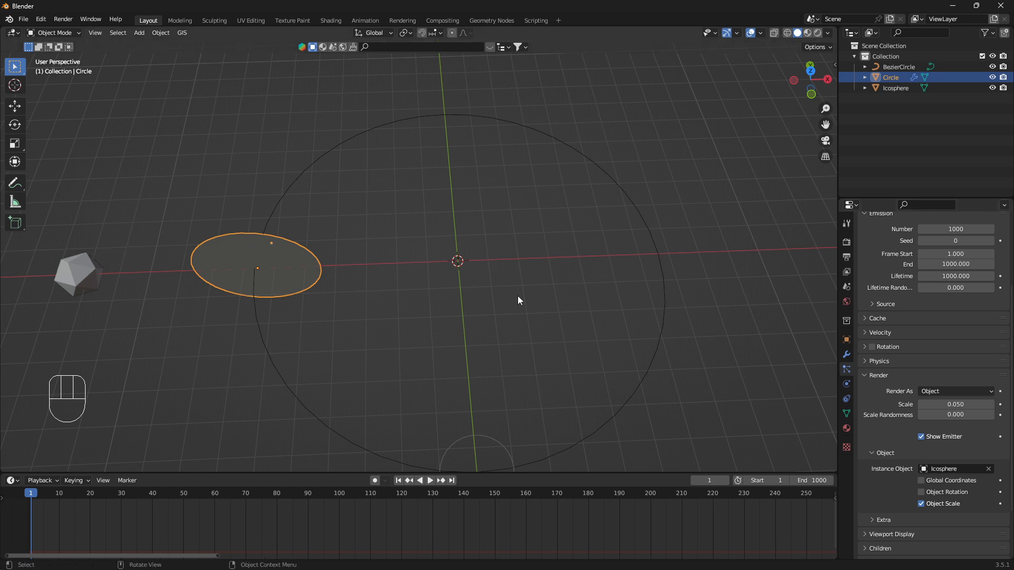
scroll(1012, 361, down, 3)
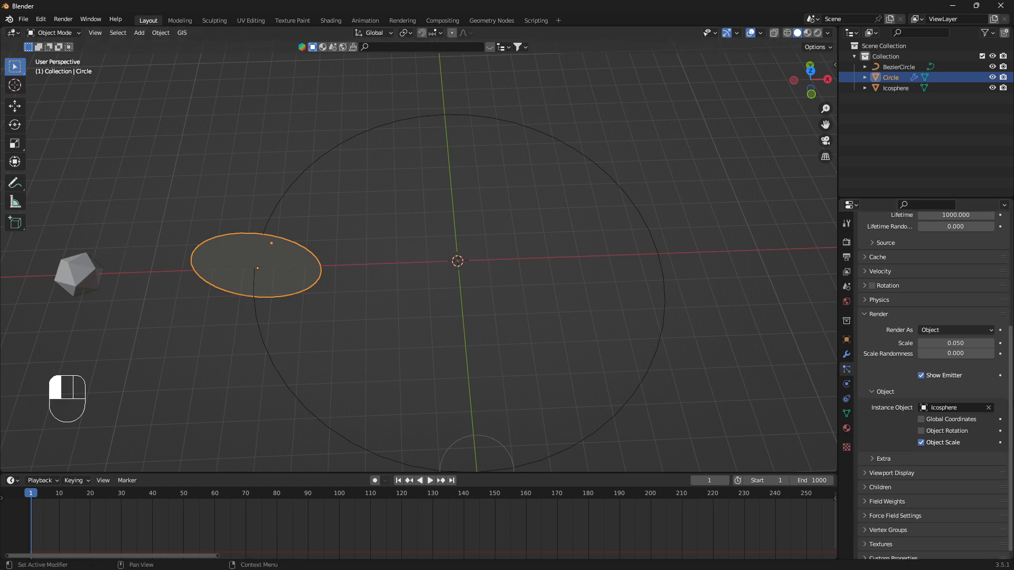
Set the disc particles' scale randomness to 1.000 and their render scale to 0.087.
drag(936, 353, 995, 353)
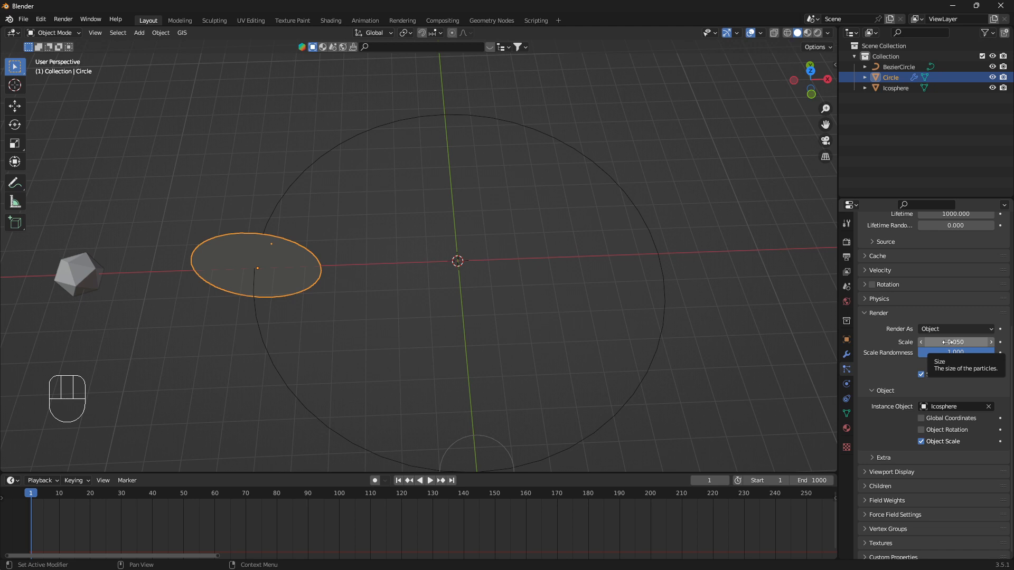
key(shift)
shift+drag(949, 342, 949, 342)
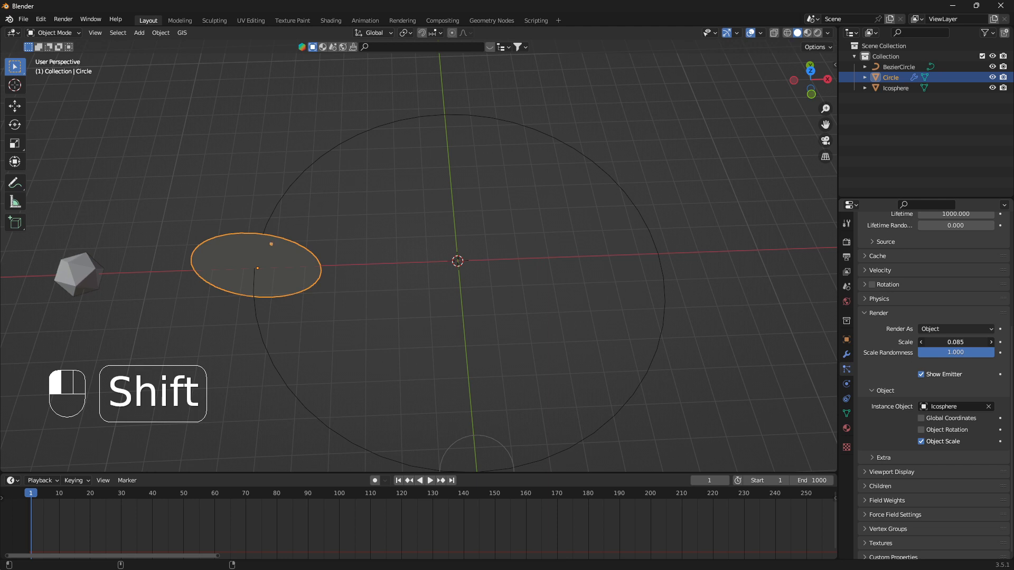
shift+drag(949, 342, 949, 342)
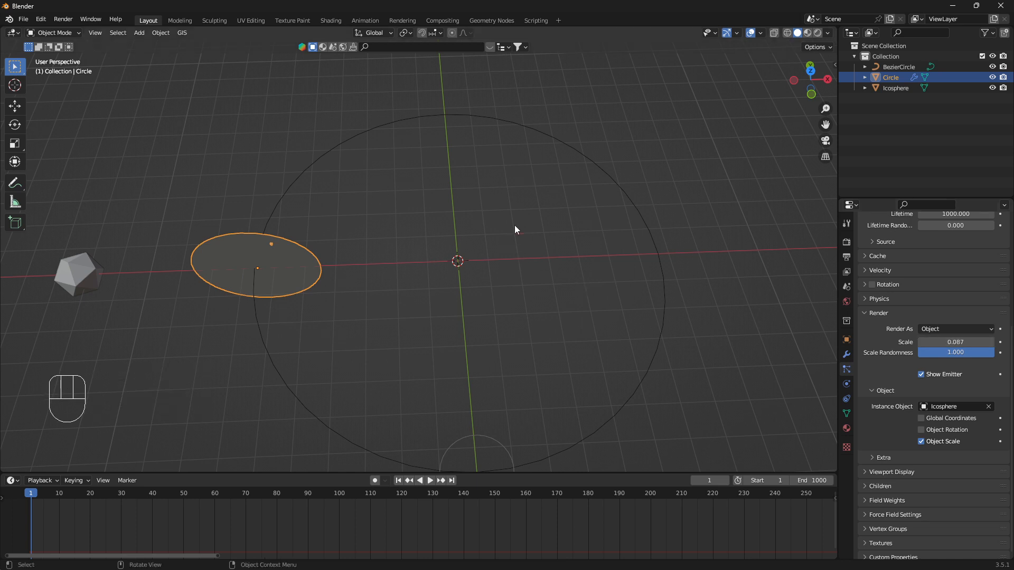
Play the particle animation from the top view in rendered shading, then stop it and return to frame 1.
key(KP_7)
key(space)
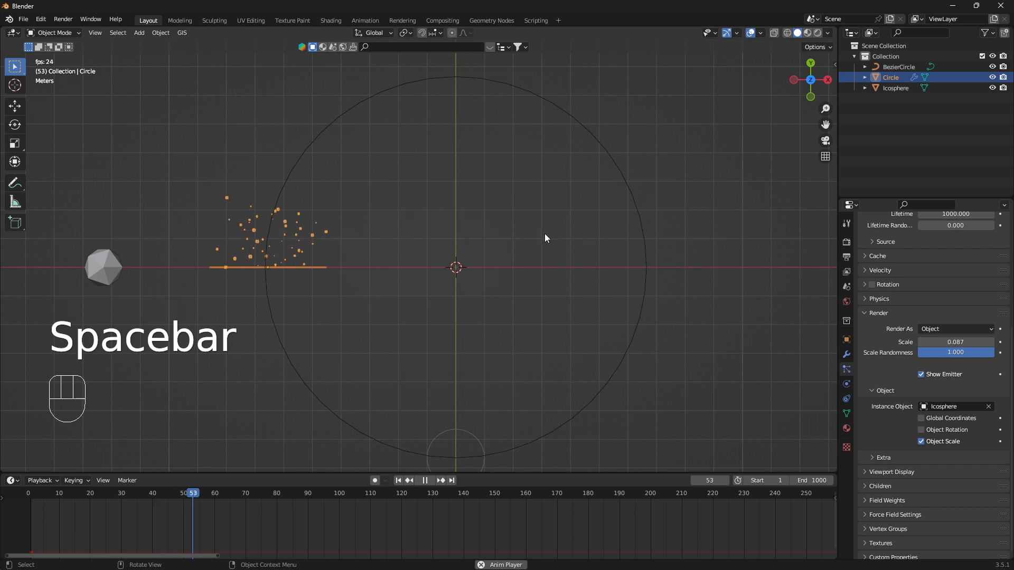
click(819, 33)
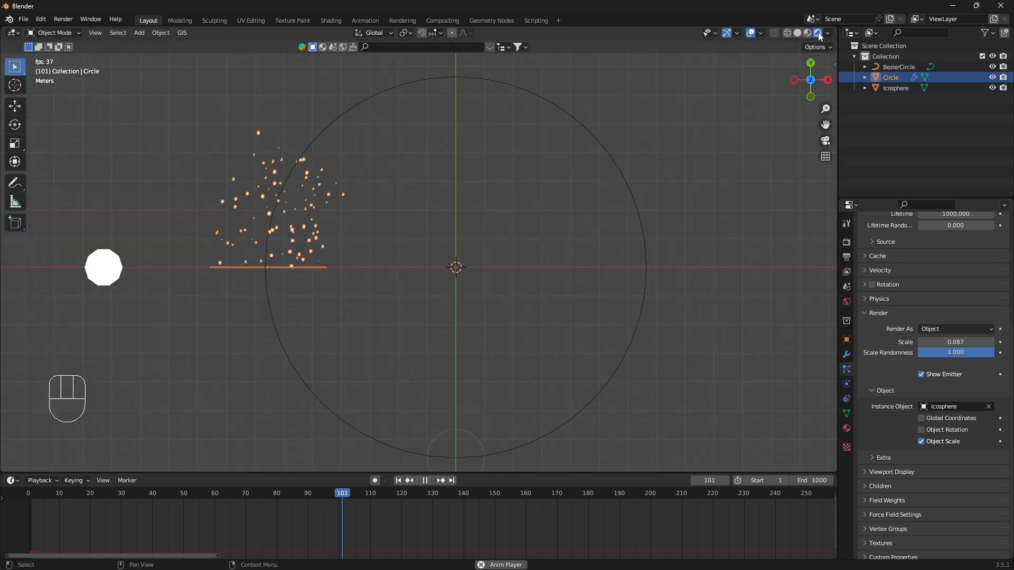
key(space)
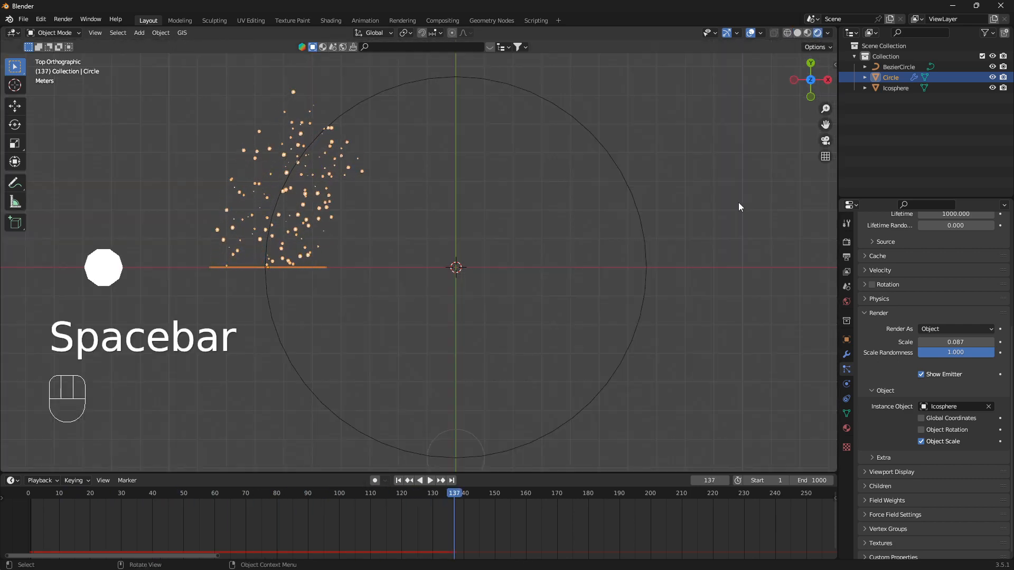
key(shift+Left)
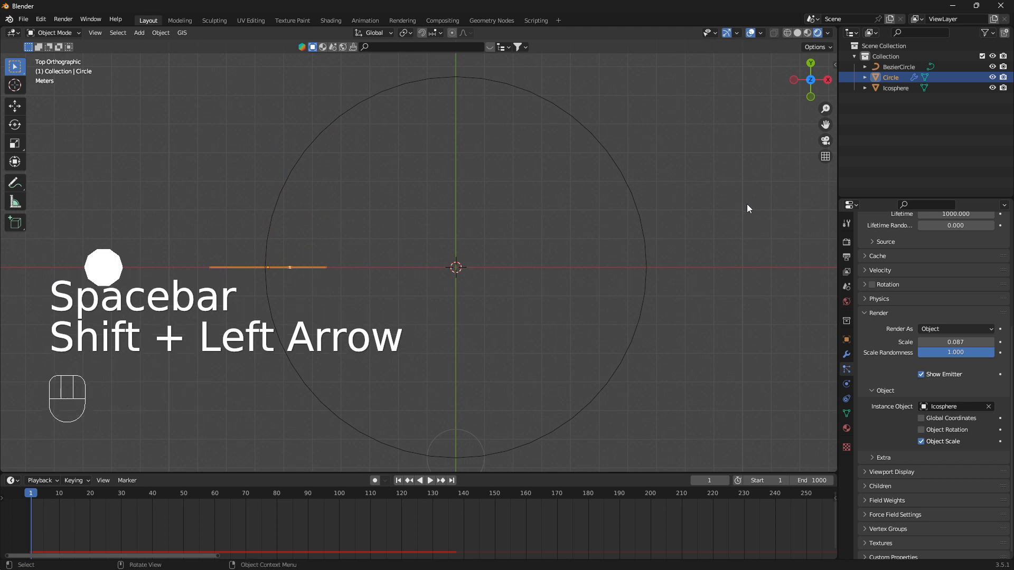
Set the particle lifetime to 402.900 and its lifetime randomness to 0.633, with the animation playing.
drag(1010, 349, 1010, 271)
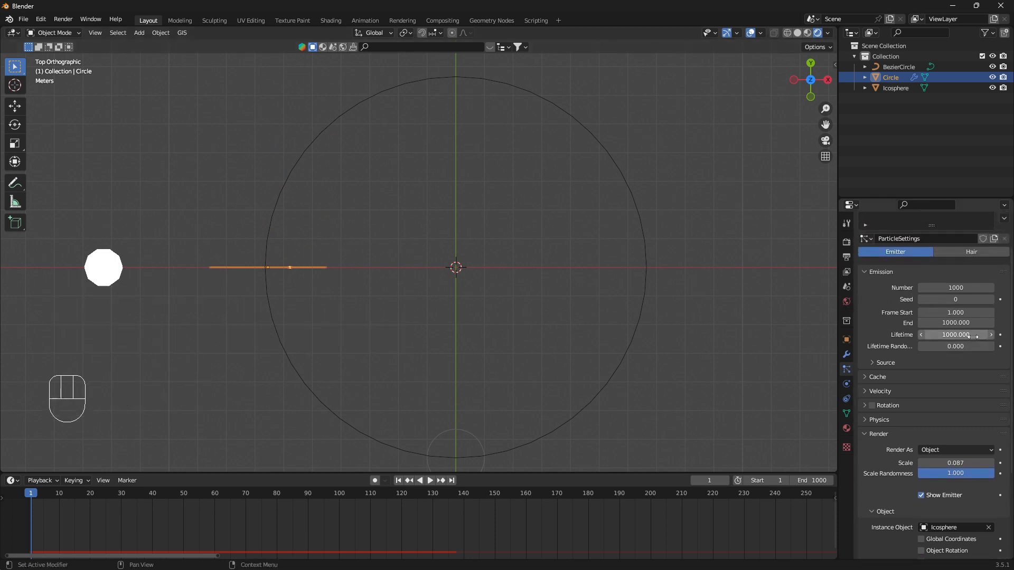
drag(966, 335, 953, 335)
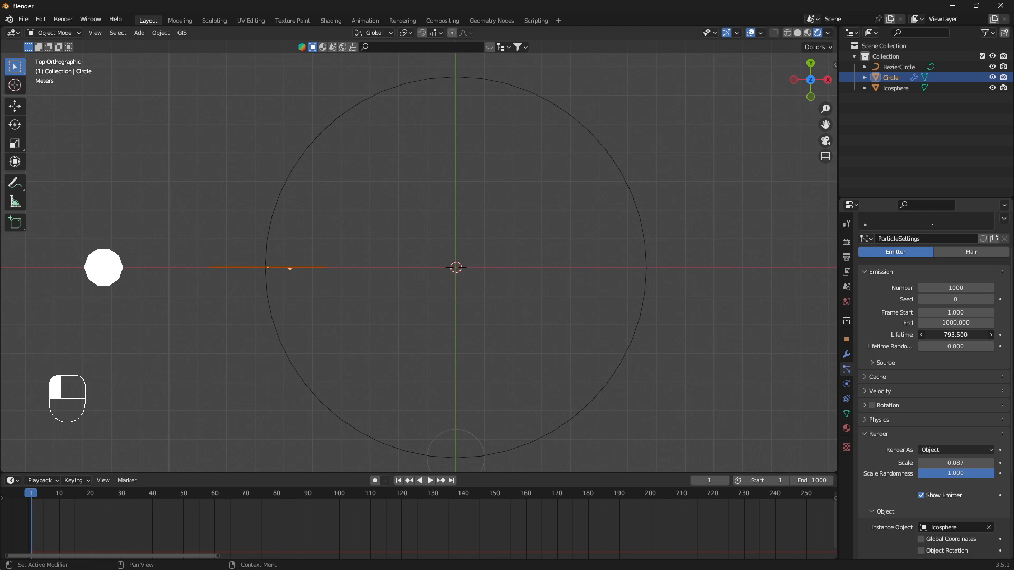
mouse_move(954, 335)
mouse_down()
mouse_move(935, 346)
mouse_move(962, 346)
mouse_up()
key(space)
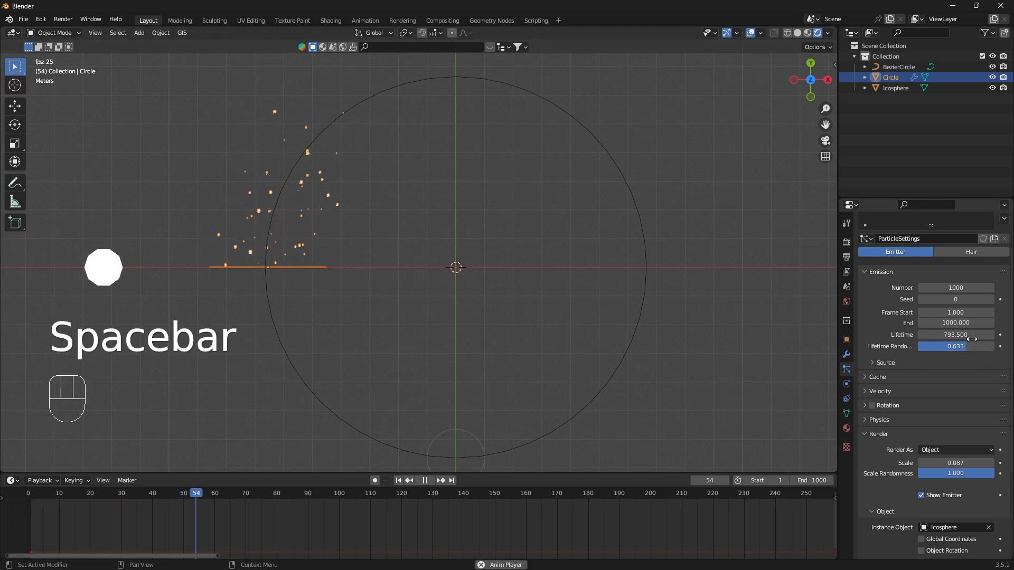
drag(956, 335, 806, 335)
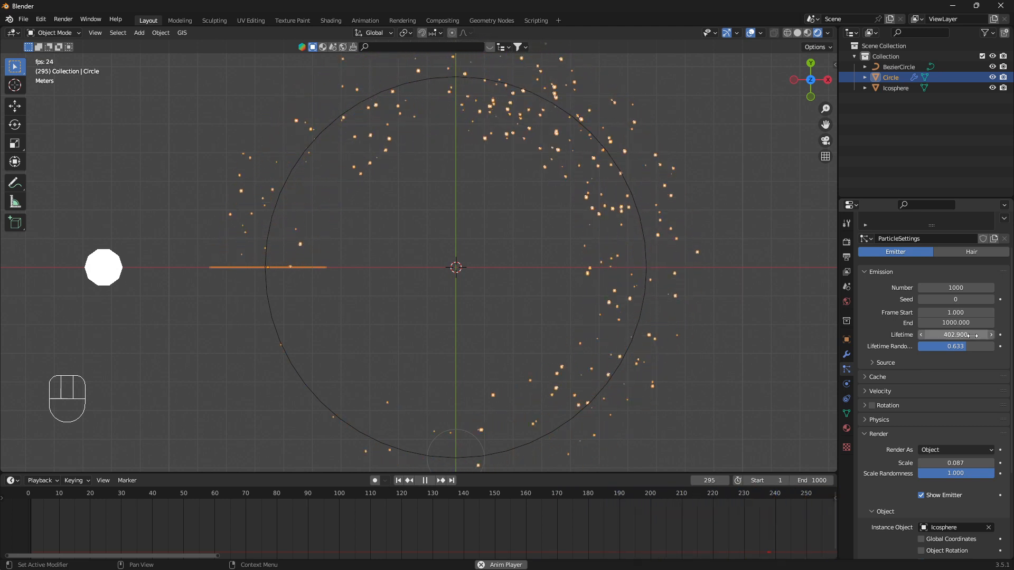
Set the emitter's particle number to 10000, deselect all objects and stop the playback.
double_click(951, 288)
key(BackSpace)
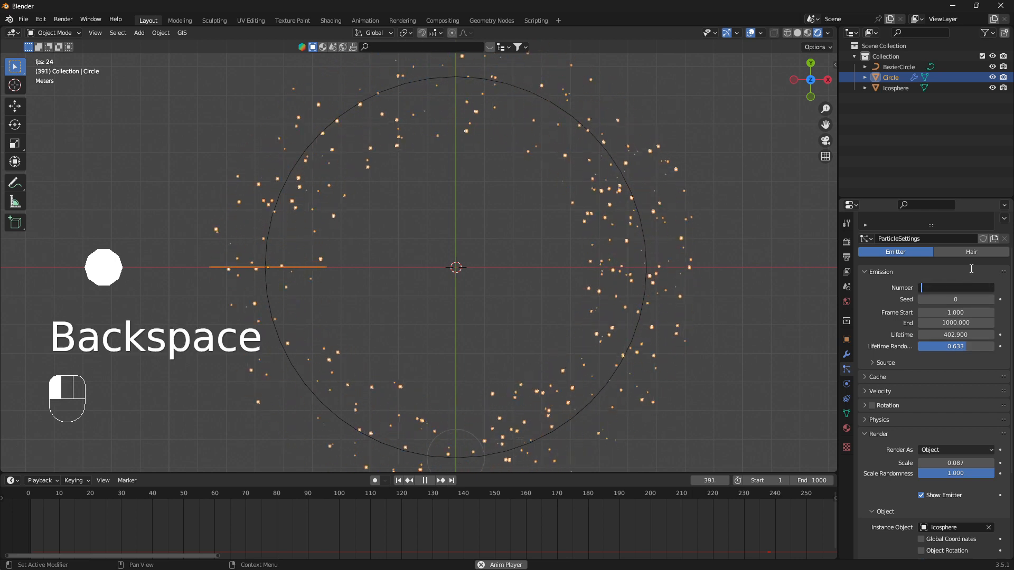
text(10000)
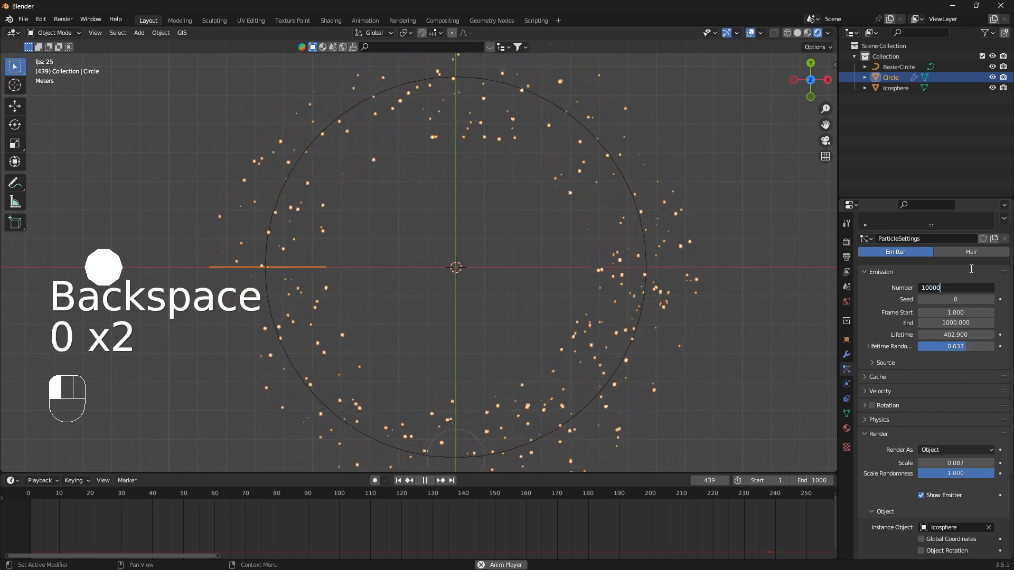
click(970, 269)
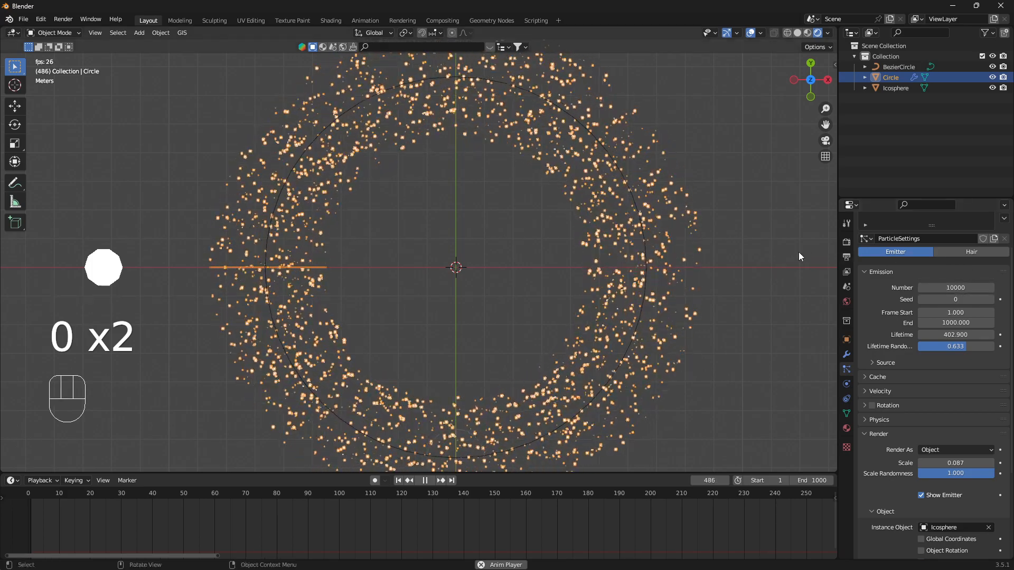
key(alt+a)
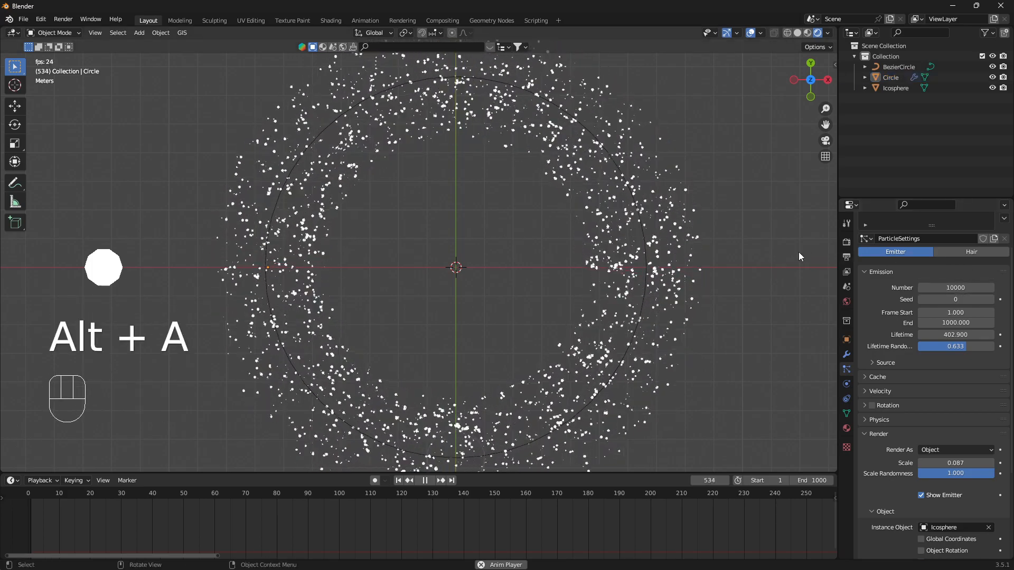
key(space)
Enable Ambient Occlusion, Bloom and Screen Space Reflections for the Eevee render.
click(847, 243)
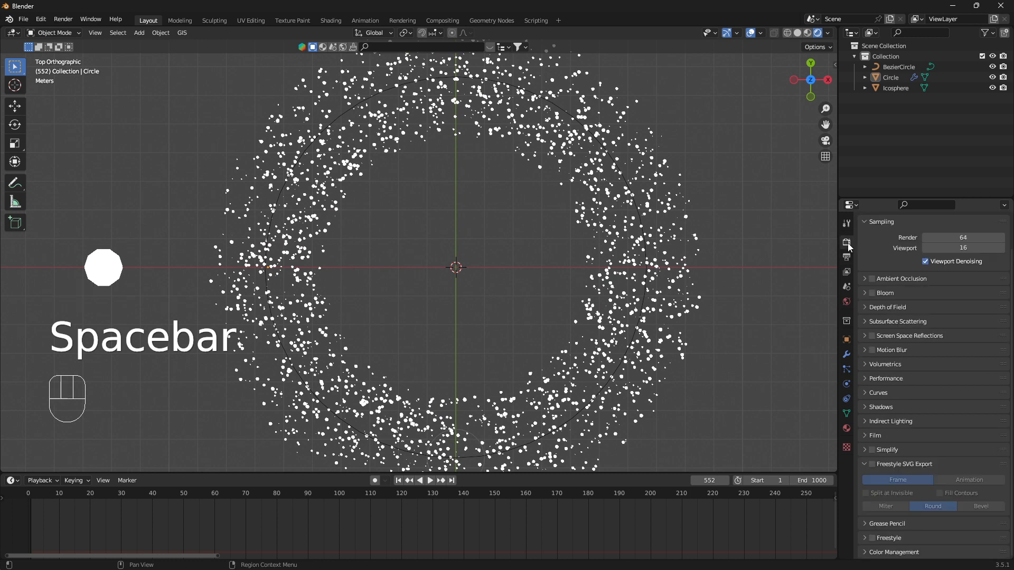
drag(1010, 401, 1010, 370)
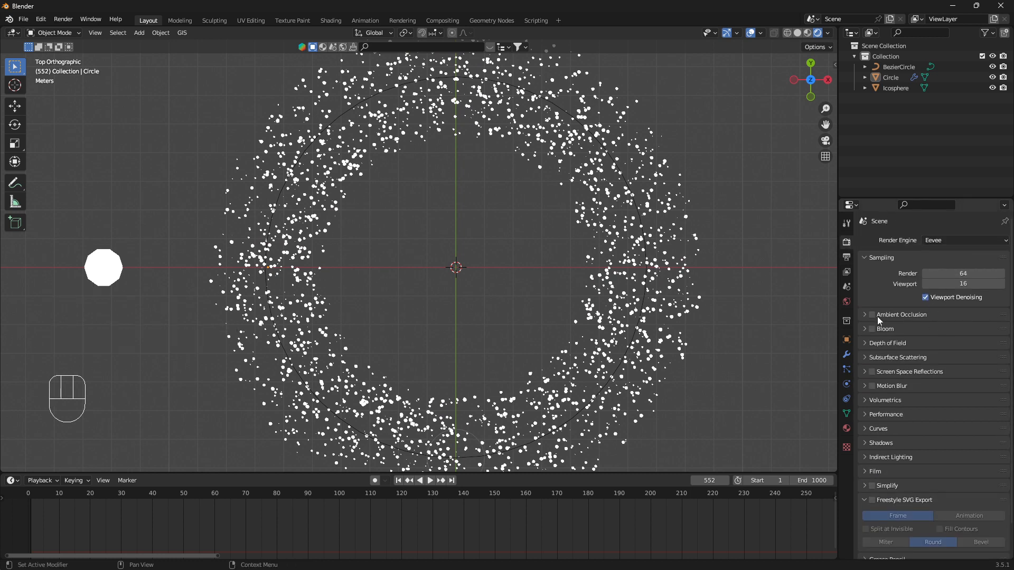
click(873, 329)
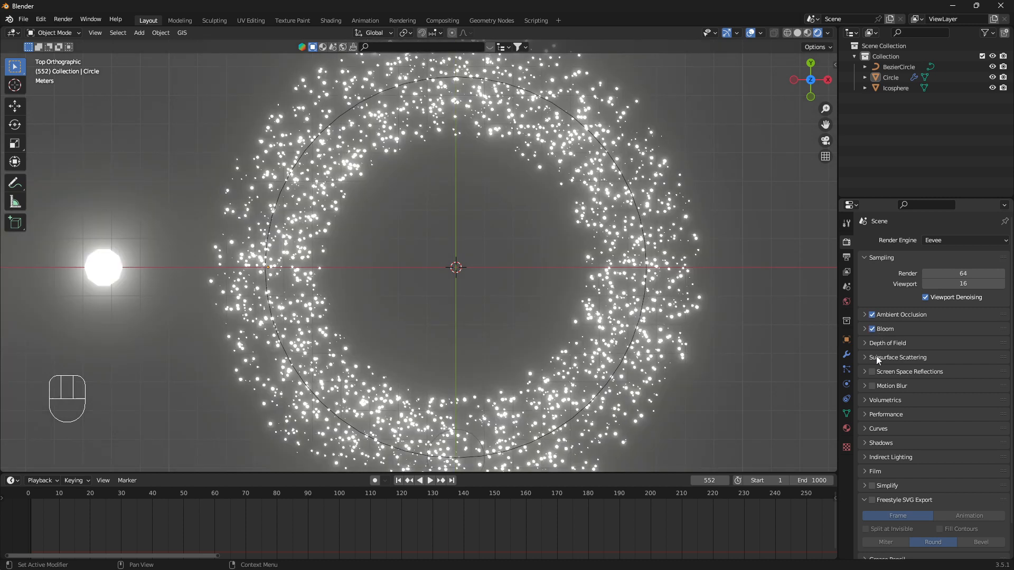
click(873, 372)
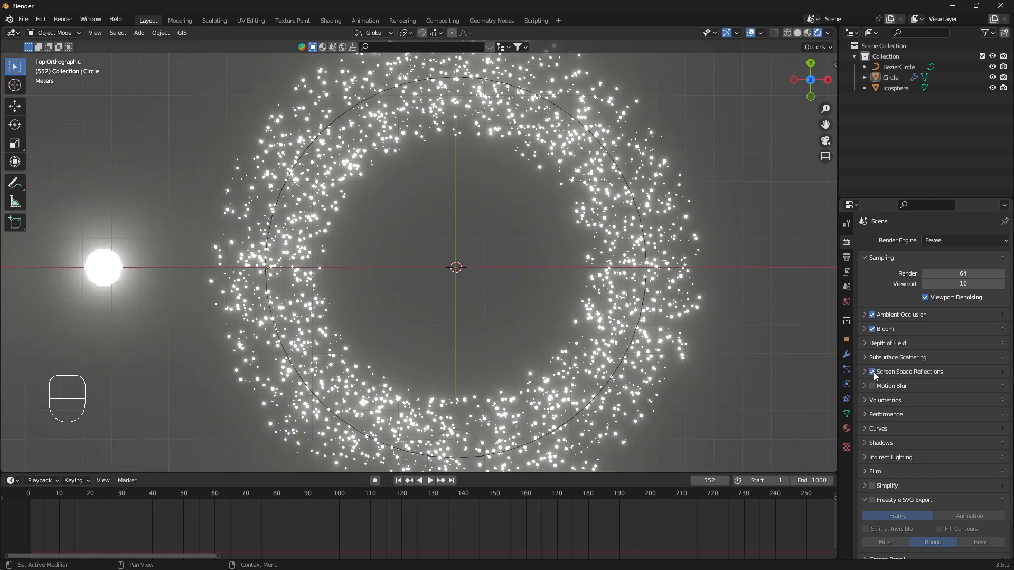
Set the world background color to pure black.
click(846, 302)
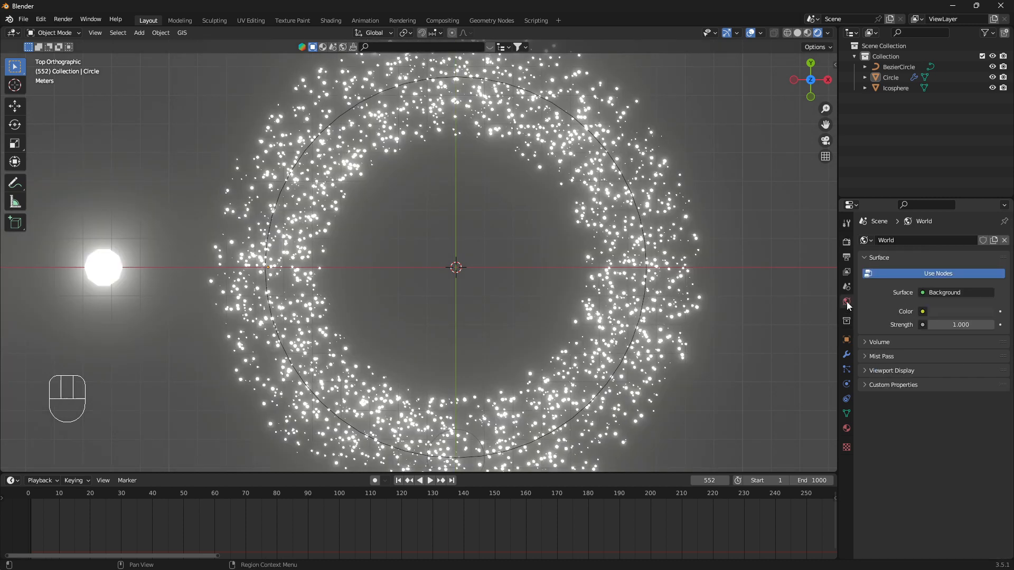
click(952, 312)
drag(984, 219, 986, 160)
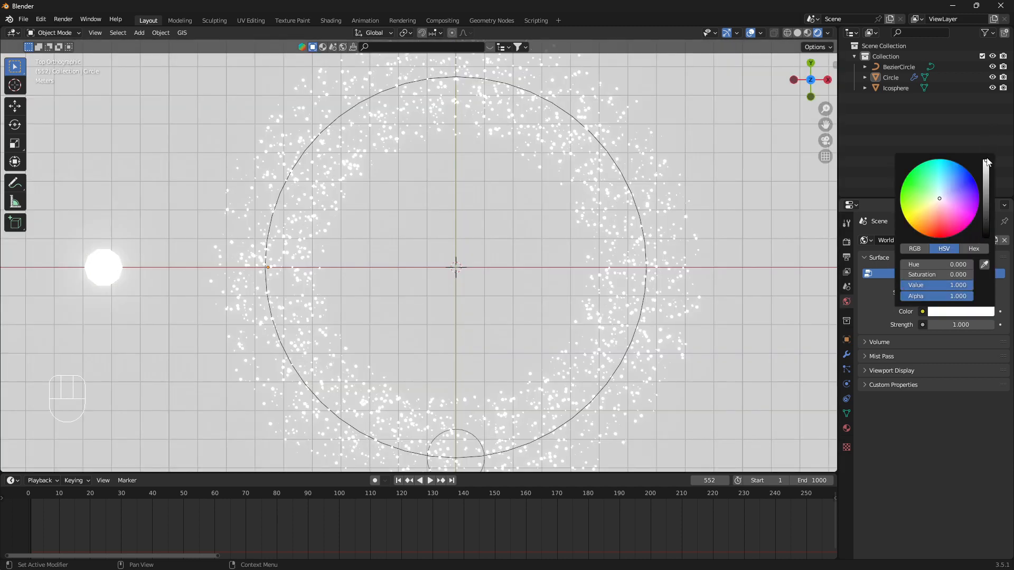
drag(986, 165, 985, 236)
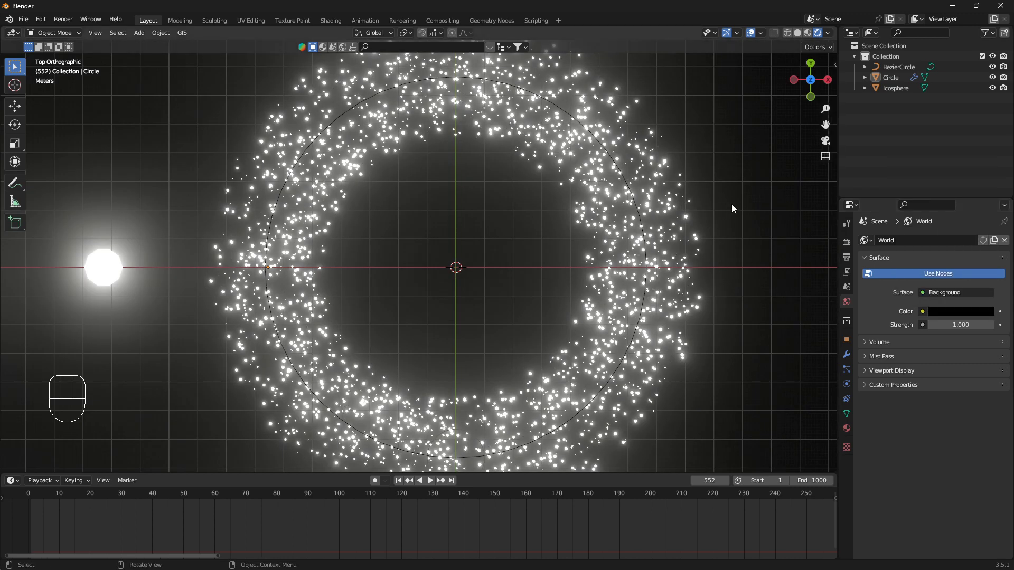
Replay the glowing particle animation from frame 1 with the viewport overlays hidden.
scroll(722, 274, down, 1)
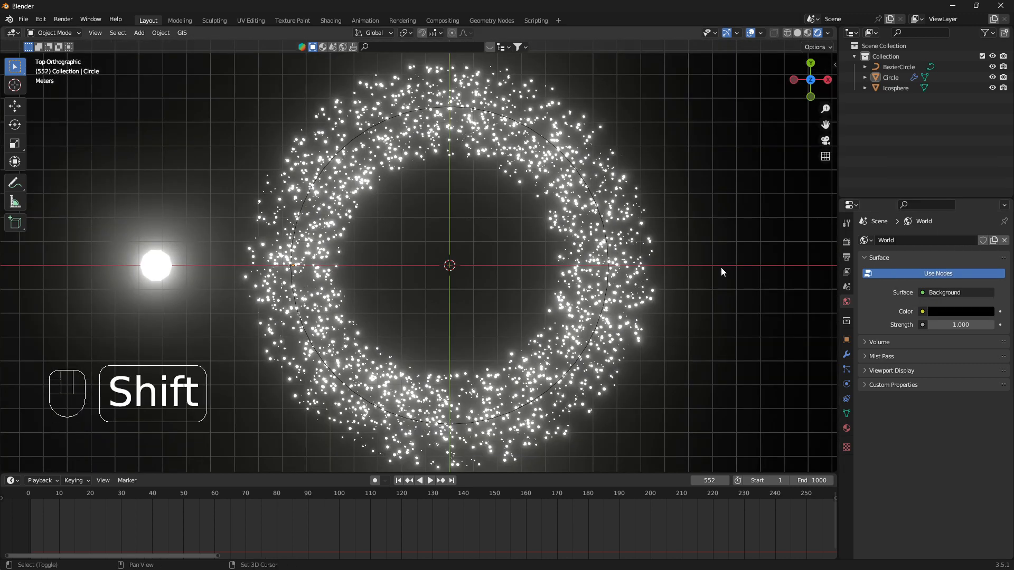
key(shift+Left)
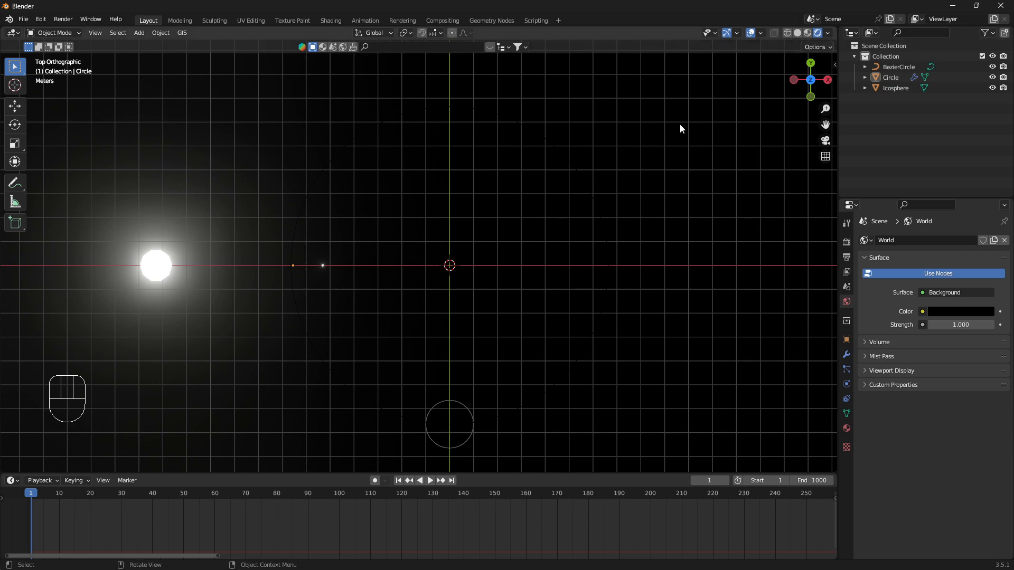
ctrl+middle_drag(583, 262, 590, 246)
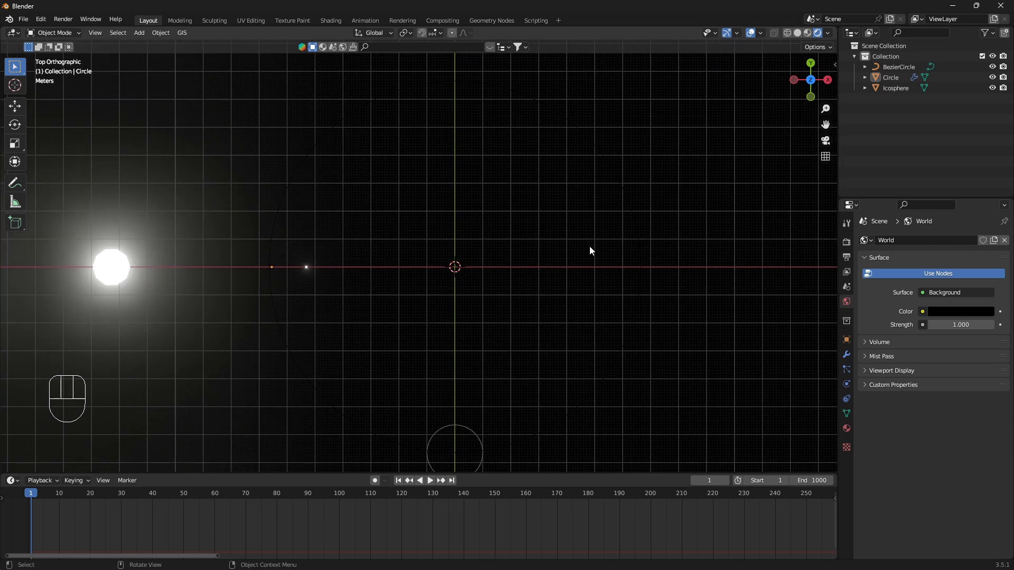
key(space)
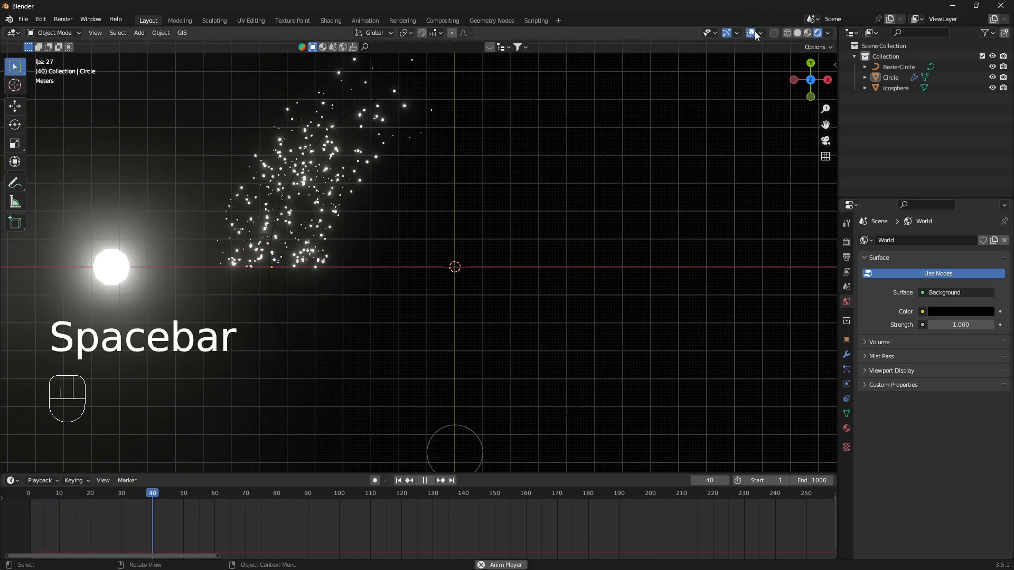
key(shift+alt+z)
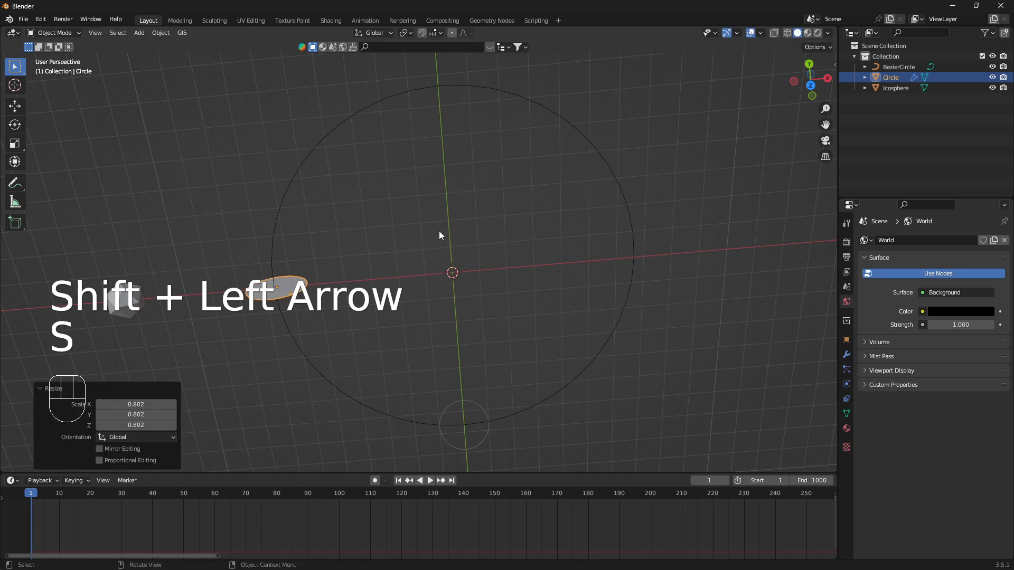
Preview the animation from the top in rendered shading with overlays hidden, and stop it once the ring is filled.
key(KP_0)
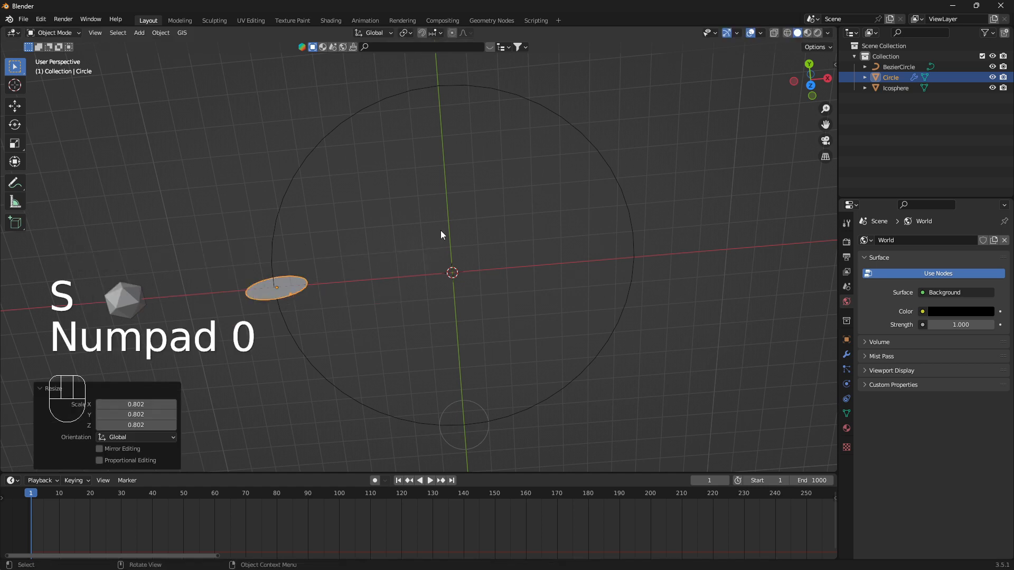
key(KP_7)
click(817, 33)
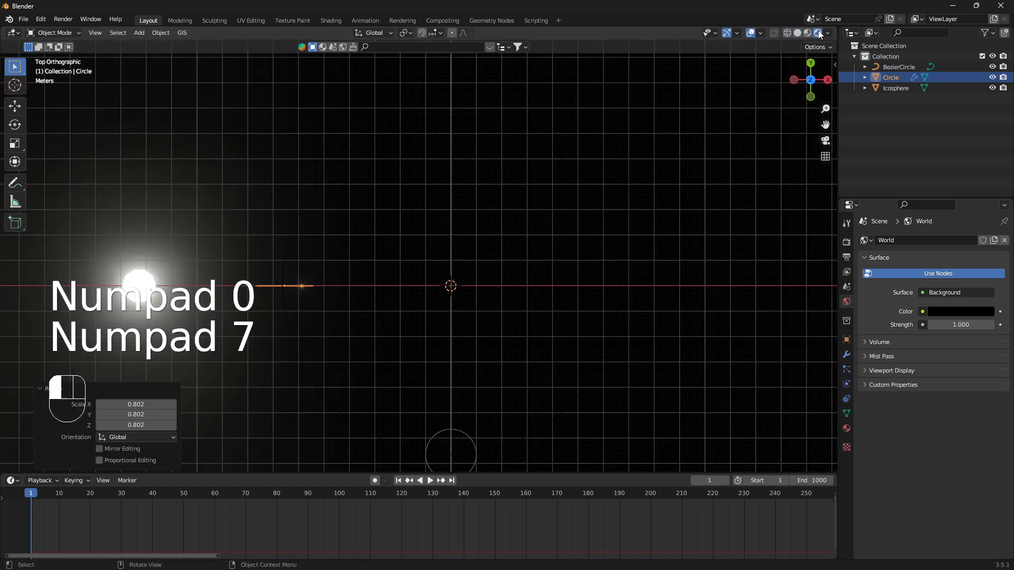
key(space)
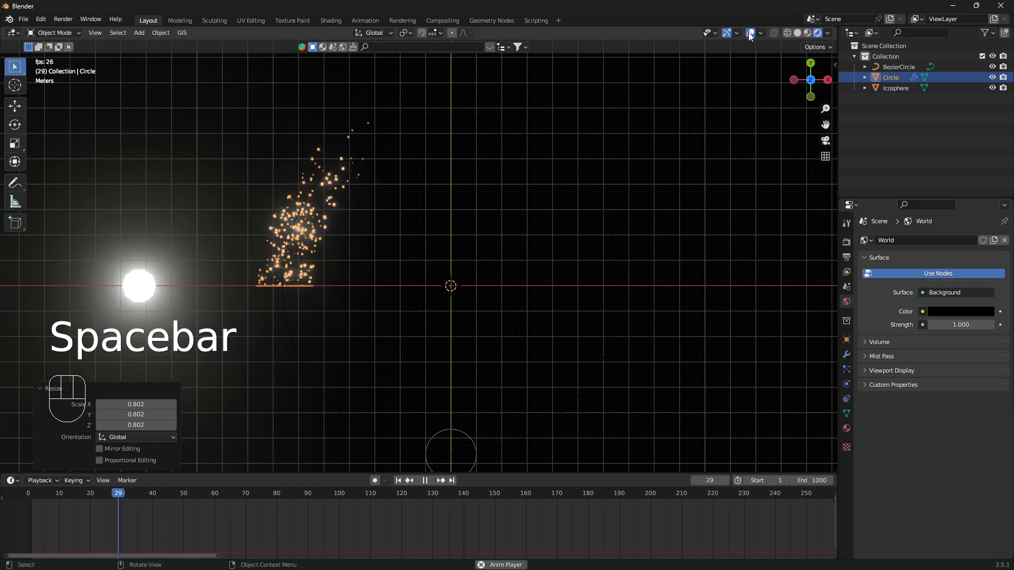
click(750, 33)
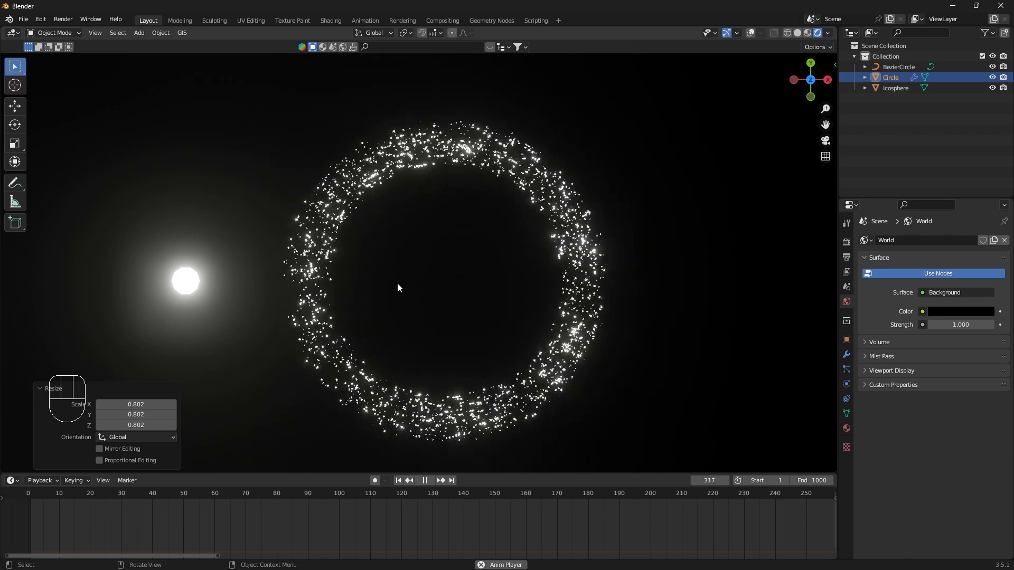
key(space)
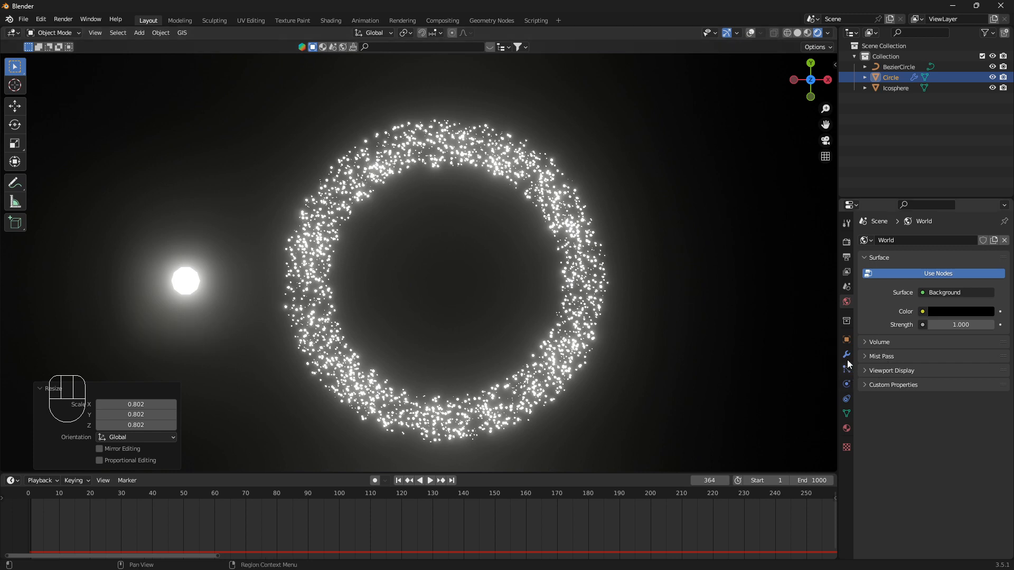
Switch to solid shading with overlays shown, select the Bezier circle, and display its Curve Guide force field settings.
click(797, 33)
click(750, 33)
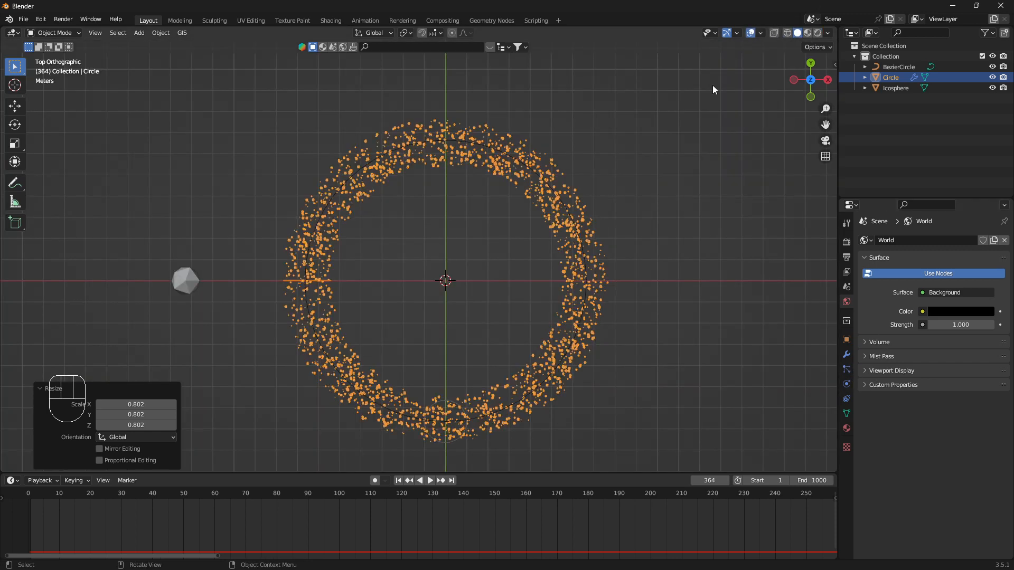
click(474, 419)
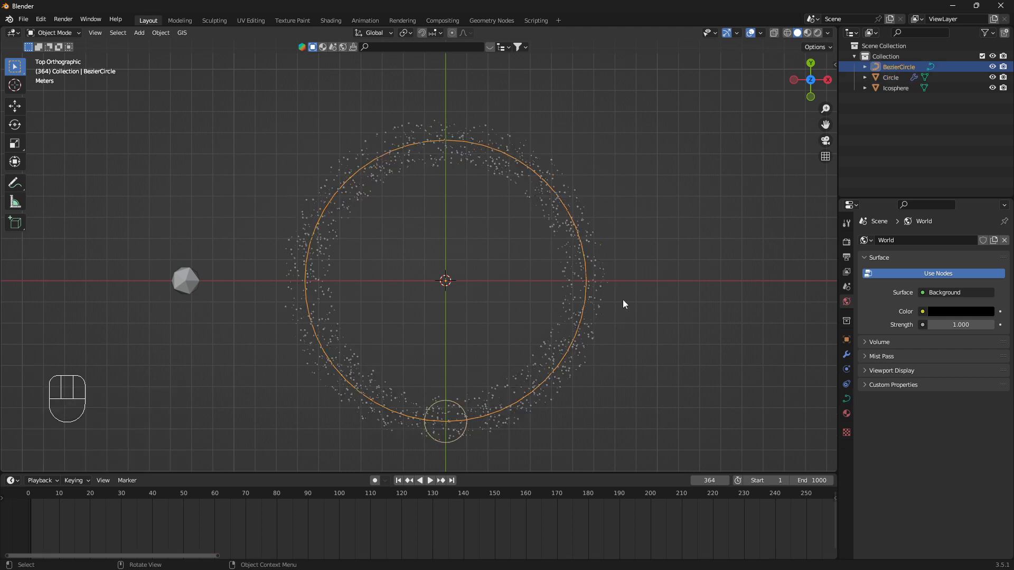
click(847, 370)
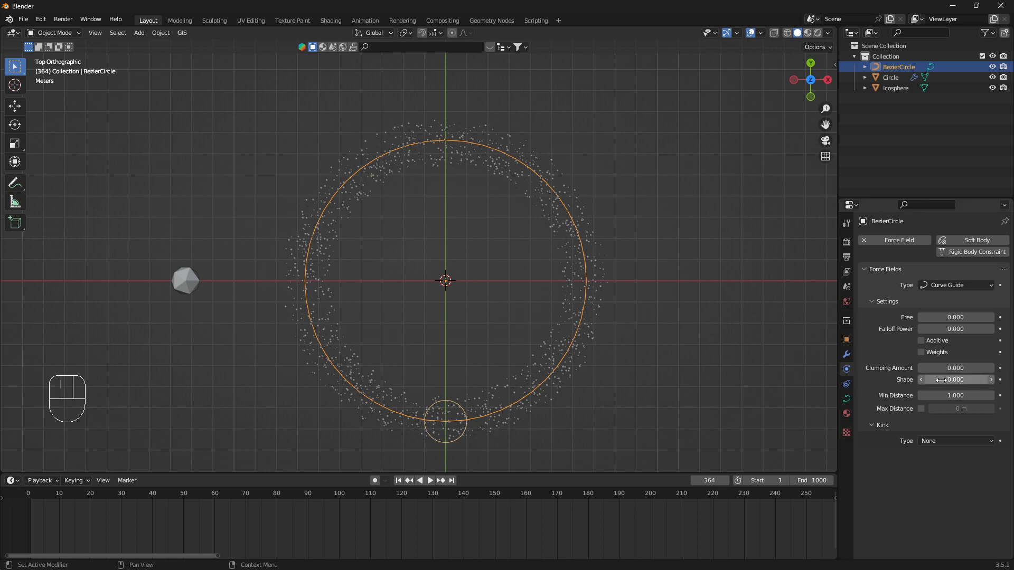
scroll(573, 328, up, 3)
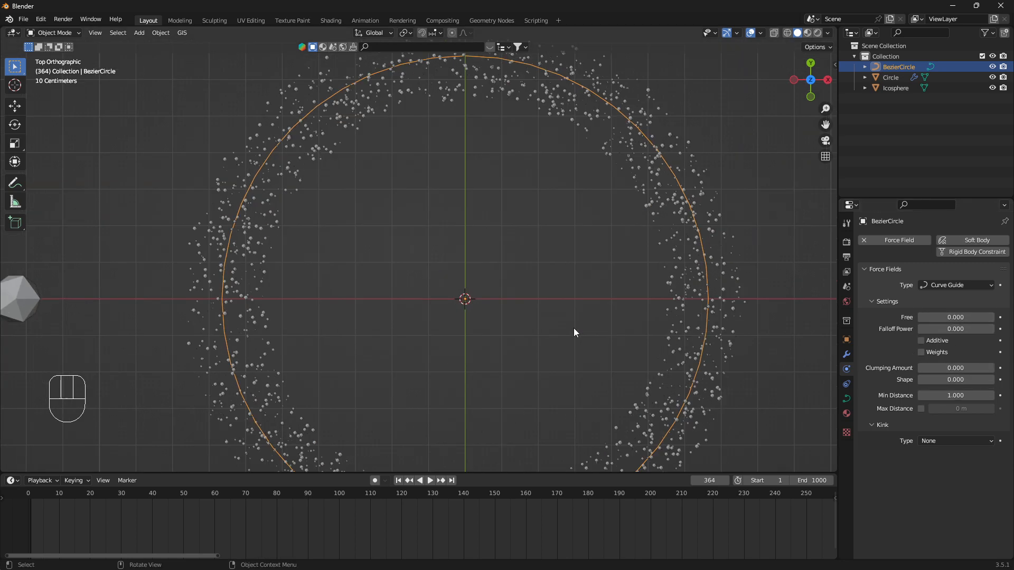
scroll(574, 328, down, 1)
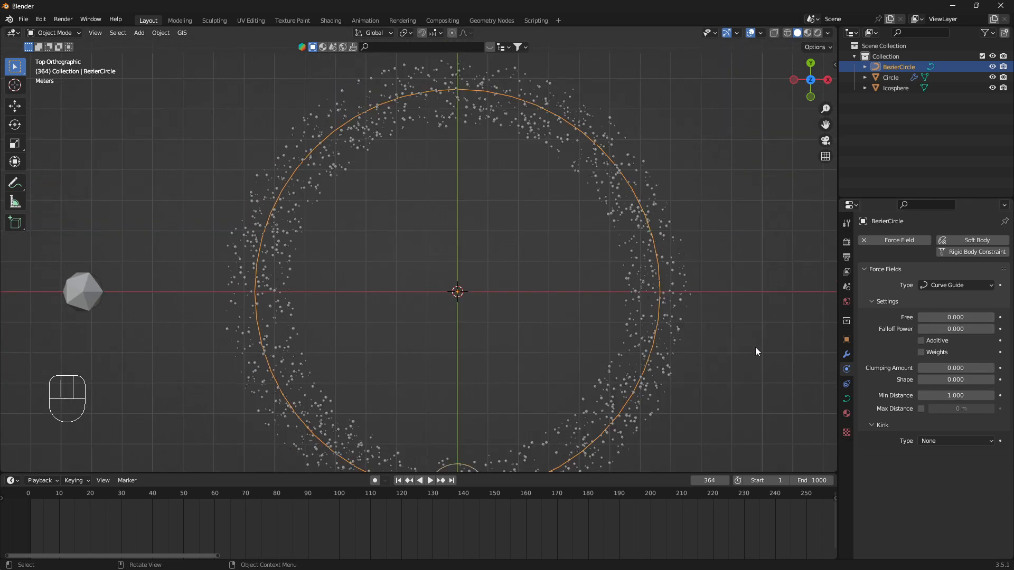
scroll(755, 347, down, 1)
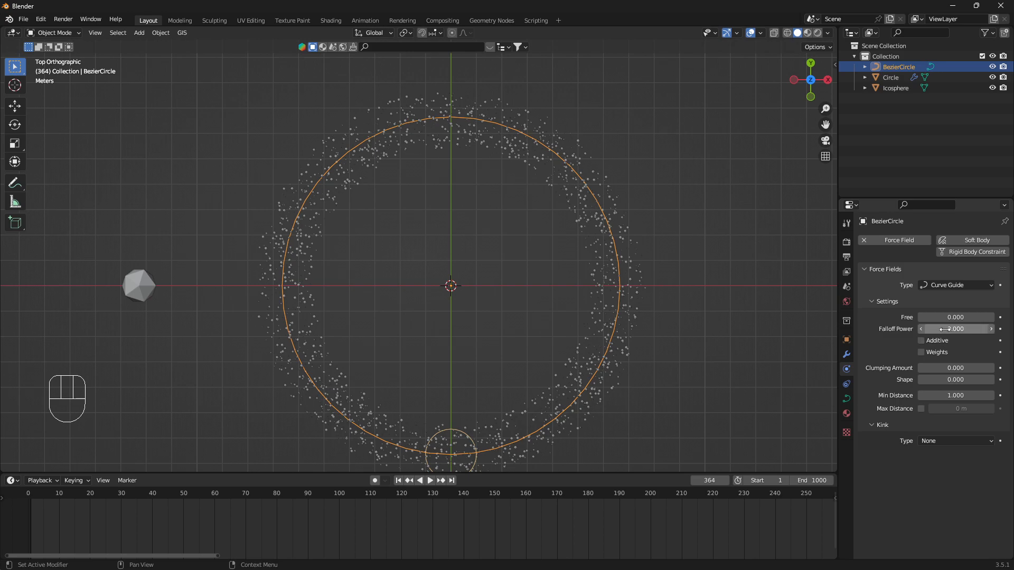
Play the particle animation in rendered shading with the viewport overlays hidden.
click(817, 34)
key(space)
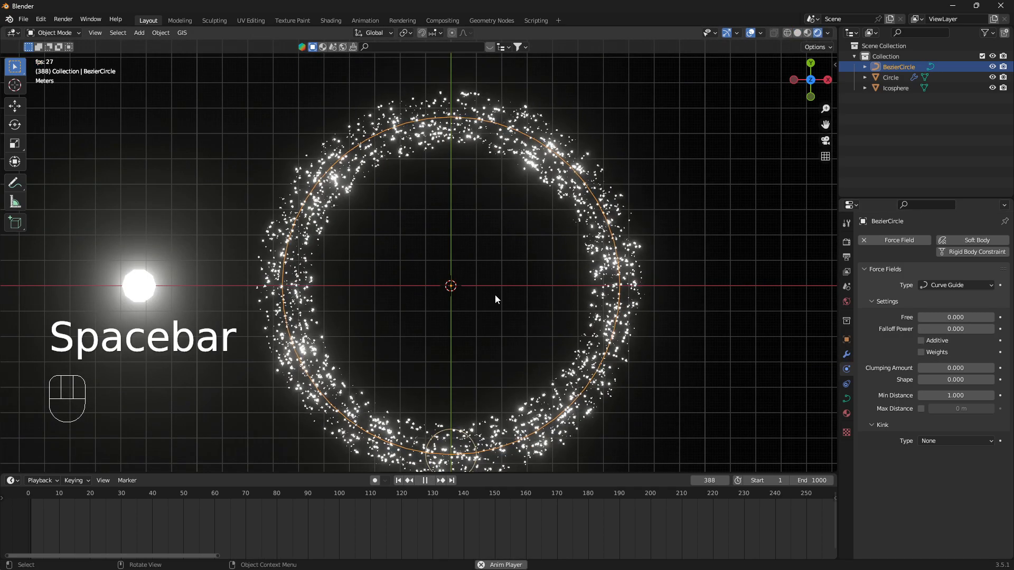
click(750, 32)
Try a Falloff Power of 0.5 on the Bezier circle's curve guide and settle on 0.2.
click(955, 328)
text(0.5)
key(Return)
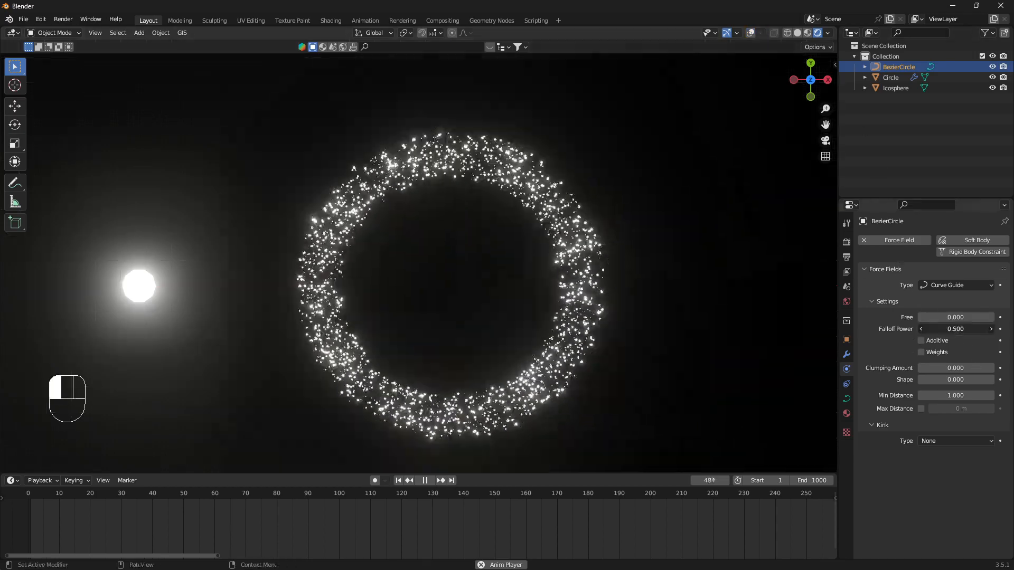
mouse_move(956, 329)
mouse_down()
mouse_move(972, 329)
mouse_move(956, 329)
mouse_up()
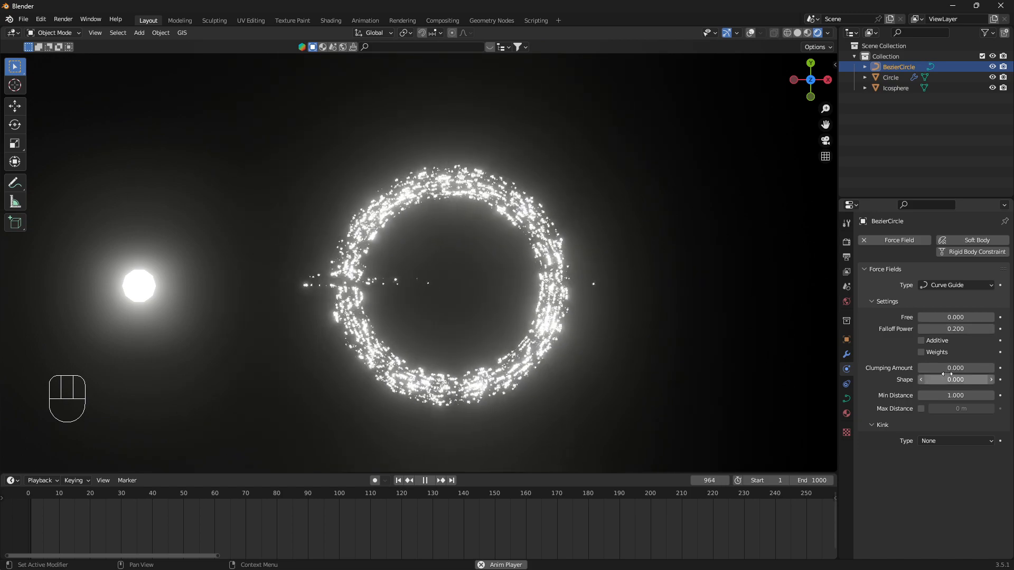
Set the curve guide's Clumping Amount to 1 and replay the particle animation from frame 1.
mouse_move(951, 368)
mouse_down()
mouse_move(930, 368)
mouse_move(959, 368)
mouse_up()
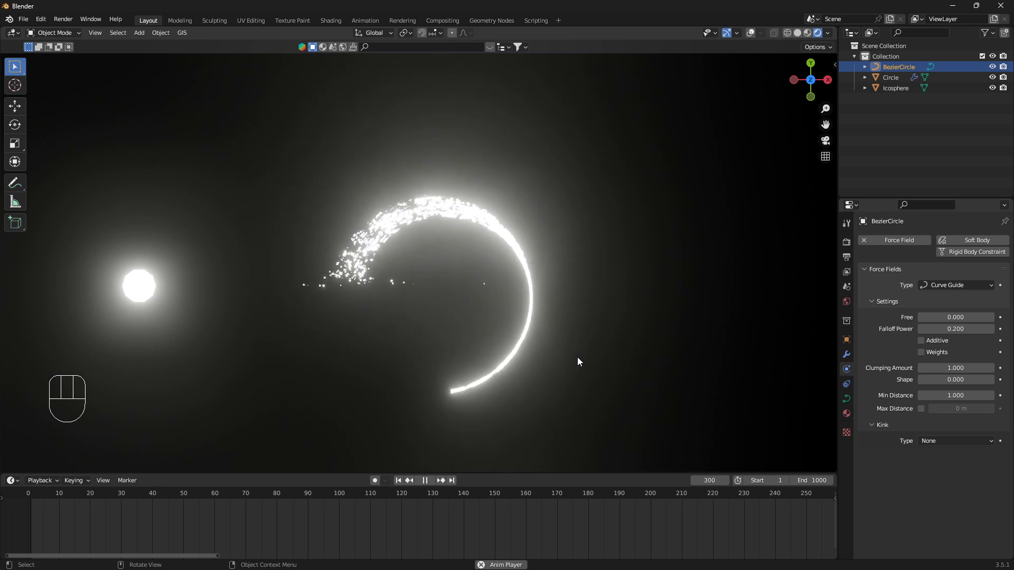
key(space)
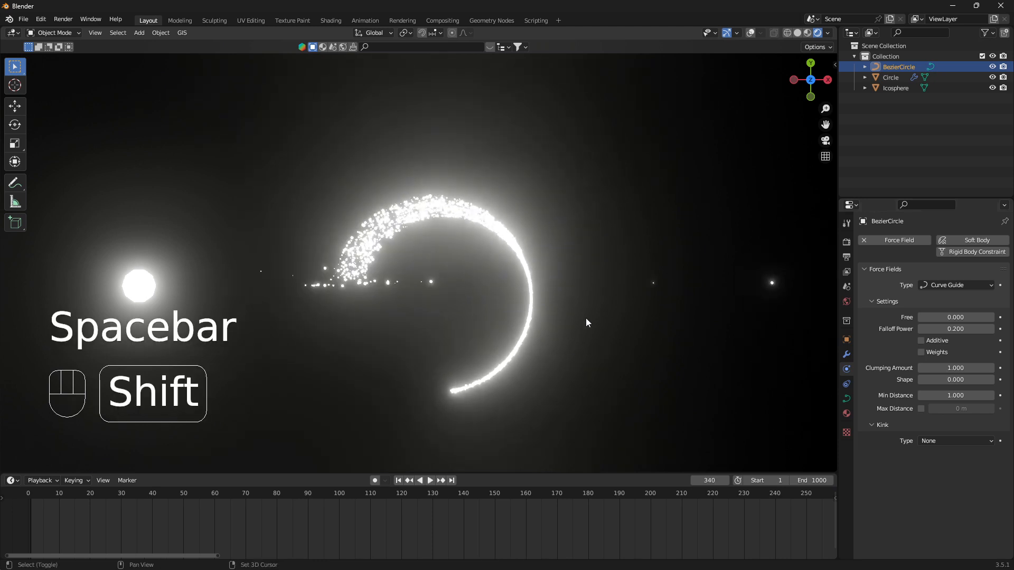
key(shift+Left)
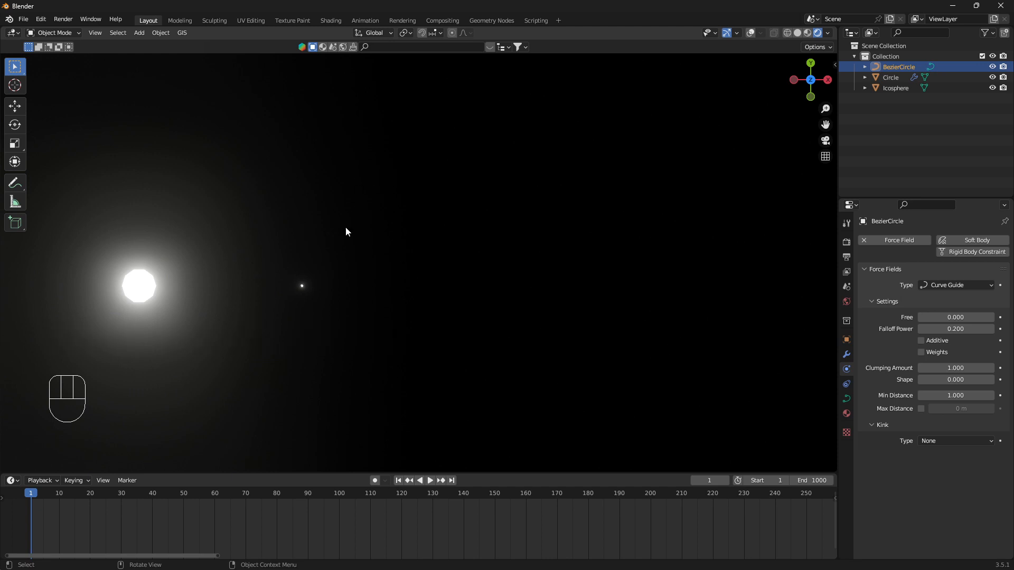
key(space)
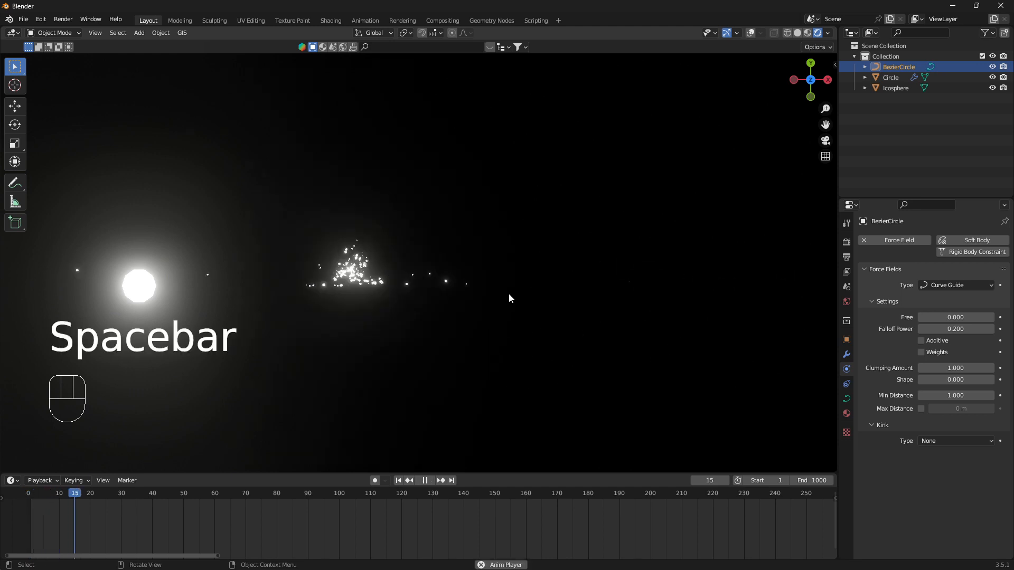